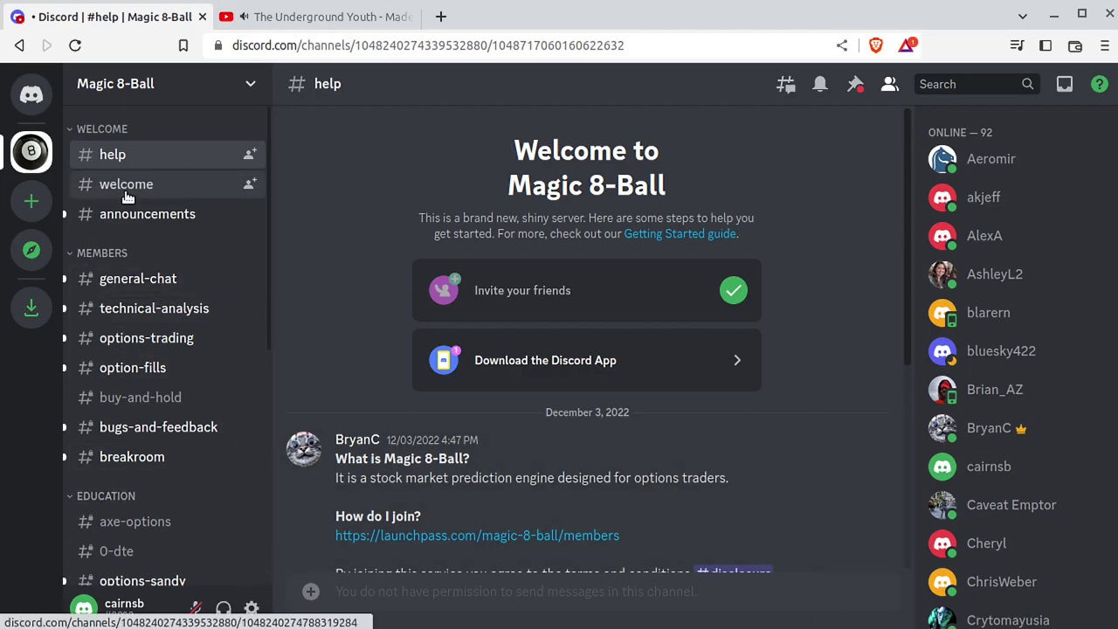
Enlarge the latest SPX Magic 8-Ball prediction chart in #spx, then switch to thinkorswim.
scroll(123, 222, down, 4)
click(118, 381)
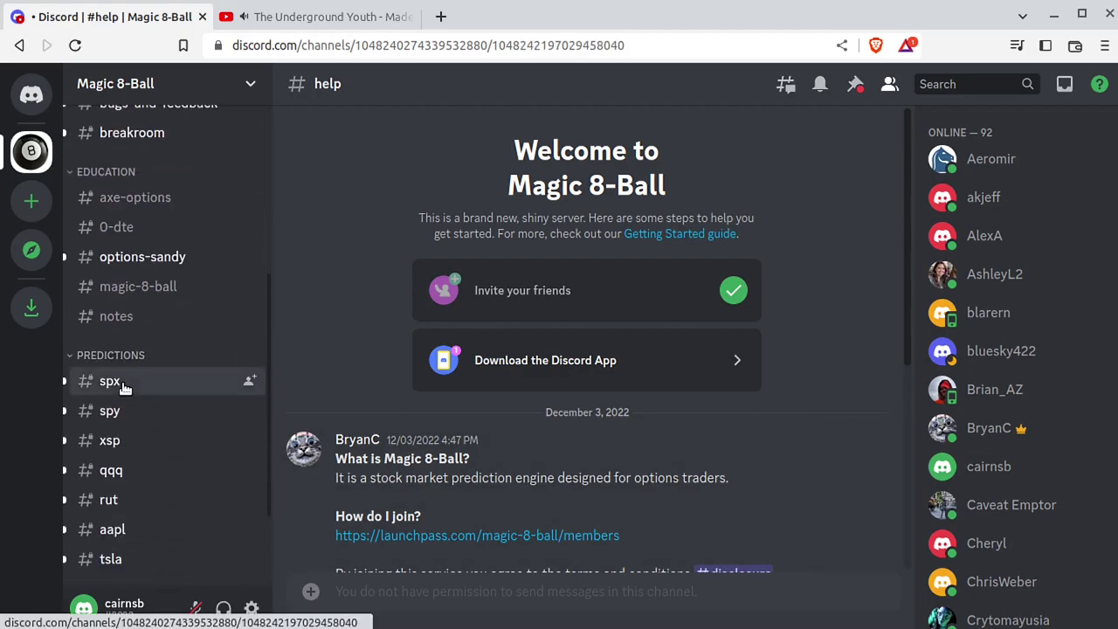
scroll(455, 334, down, 10)
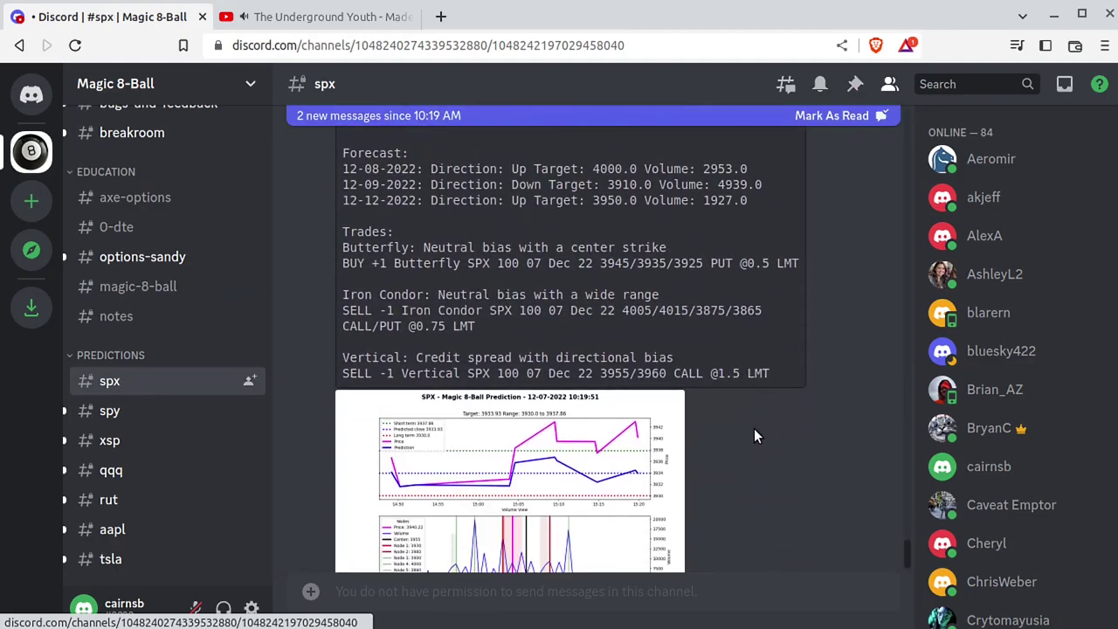
click(608, 426)
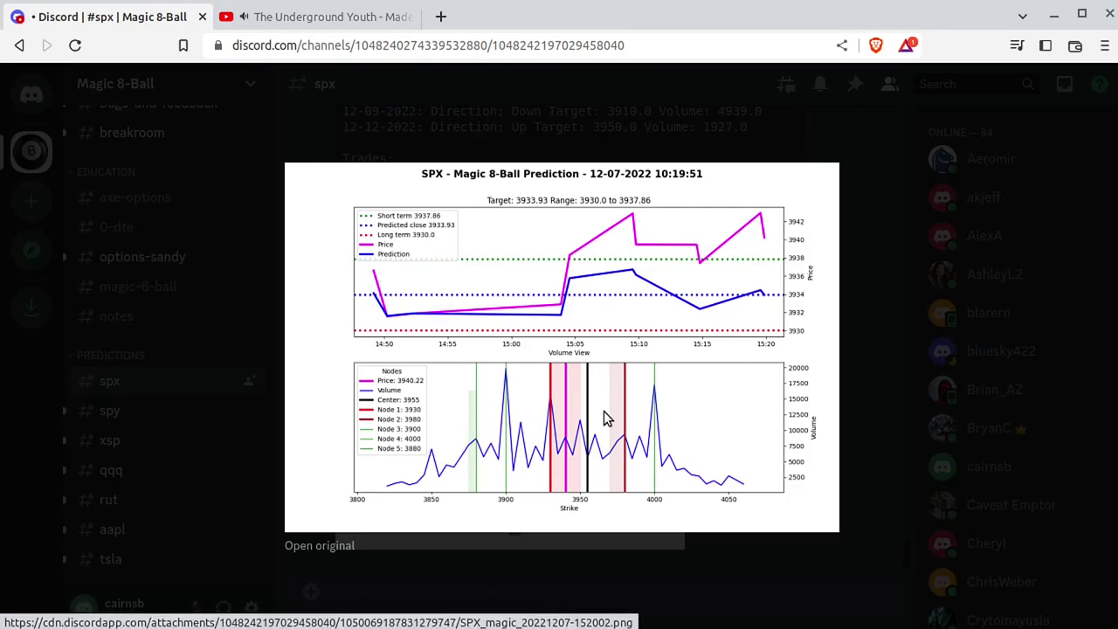
key(alt+Tab)
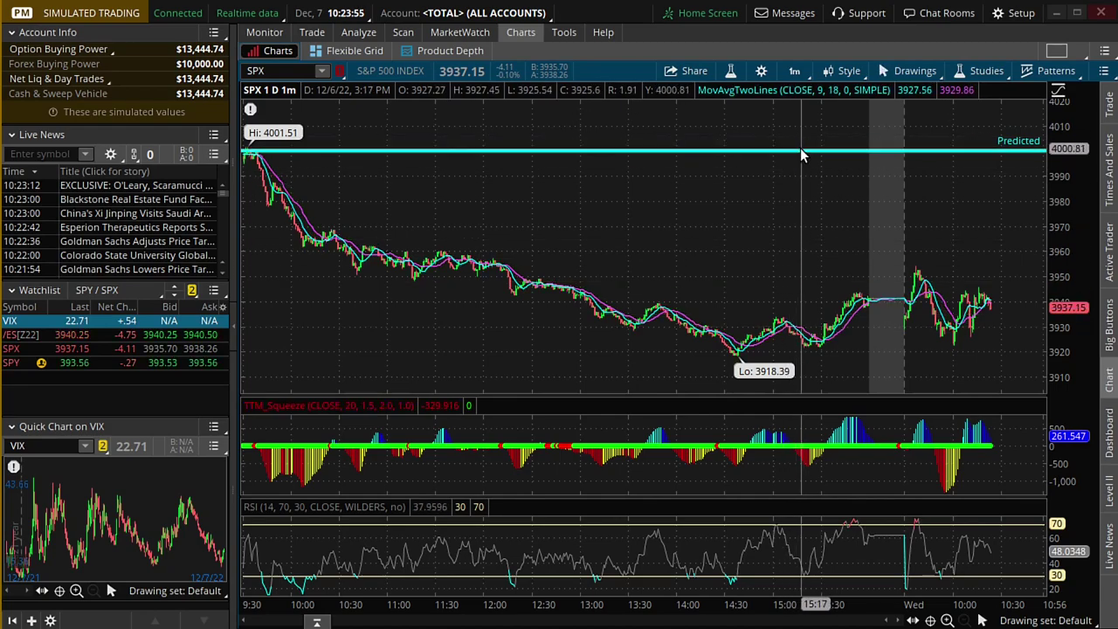
Clear the SPX chart's whole drawing set, then close the enlarged image in Discord.
mouse_move(802, 152)
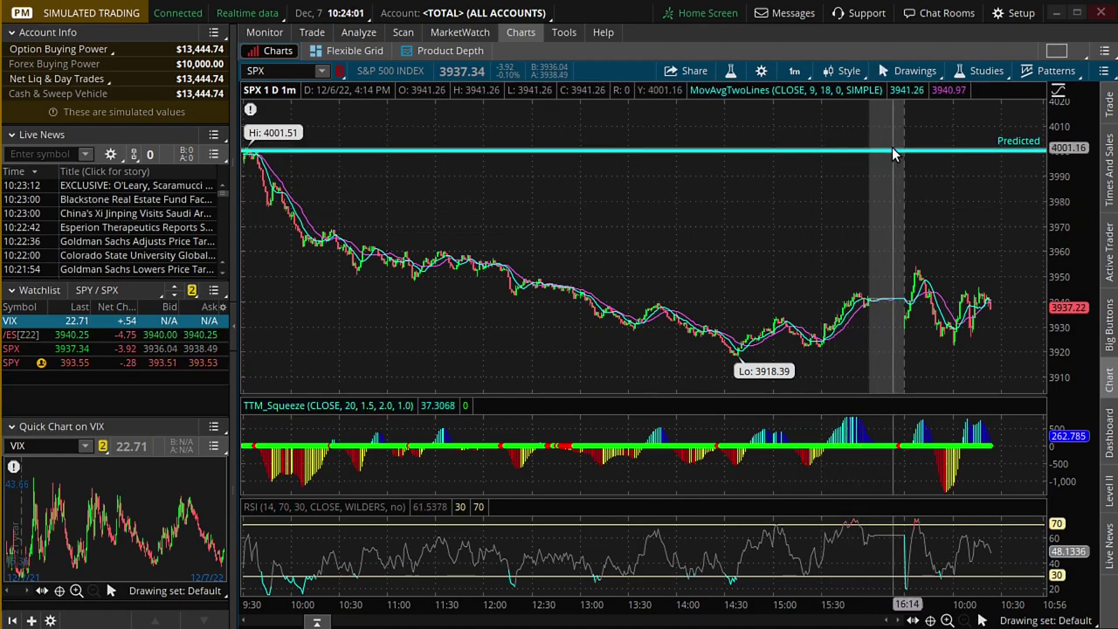
click(913, 71)
mouse_move(891, 268)
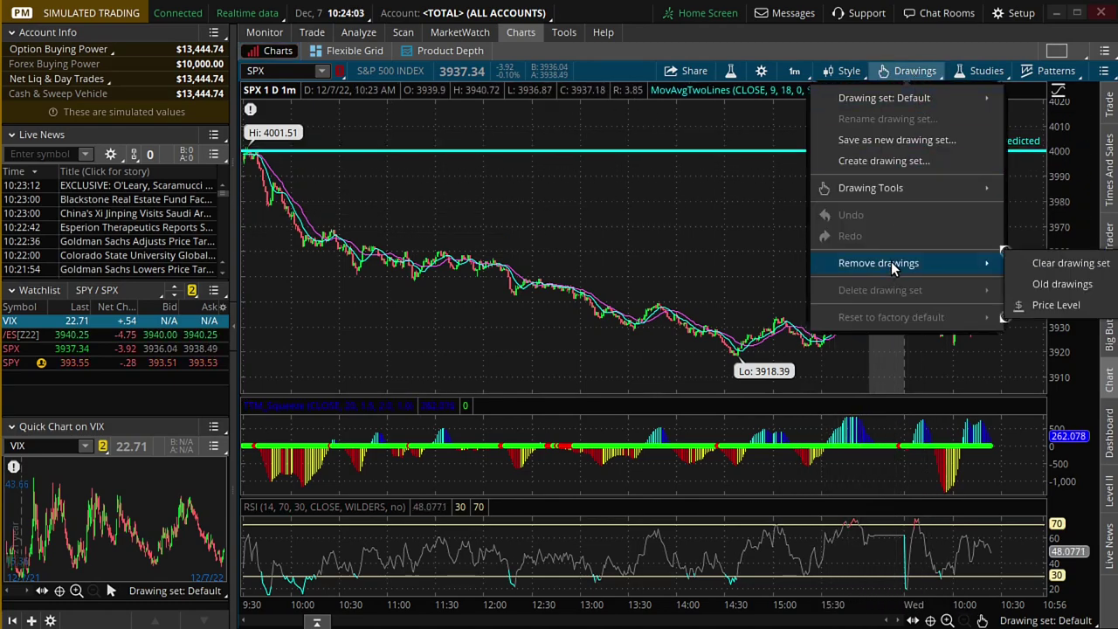
click(1062, 266)
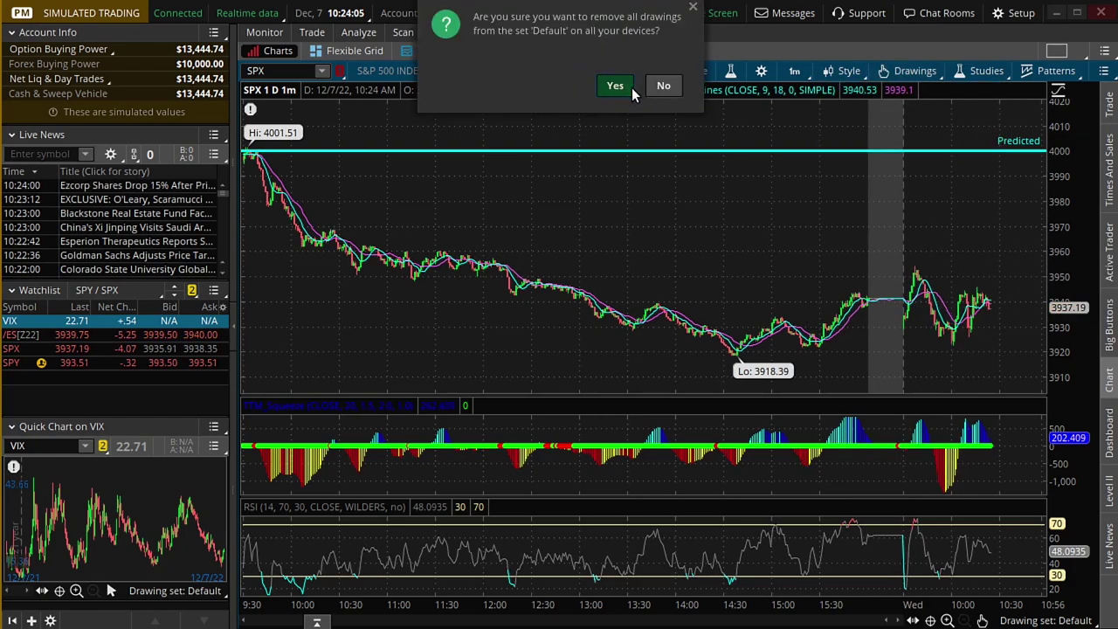
click(616, 85)
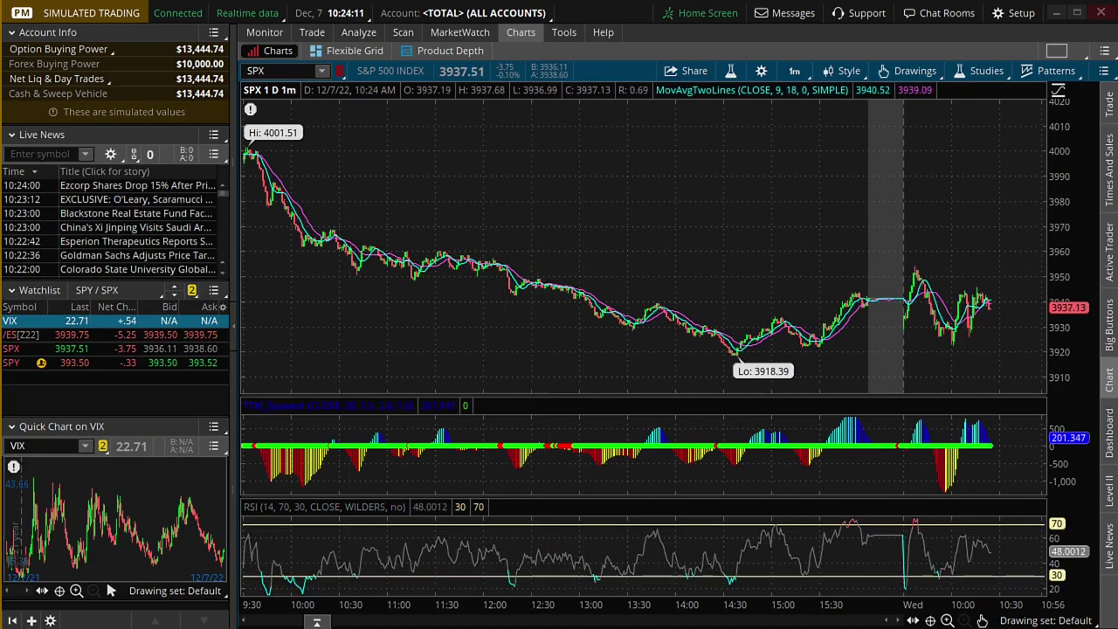
key(alt+Tab)
click(258, 339)
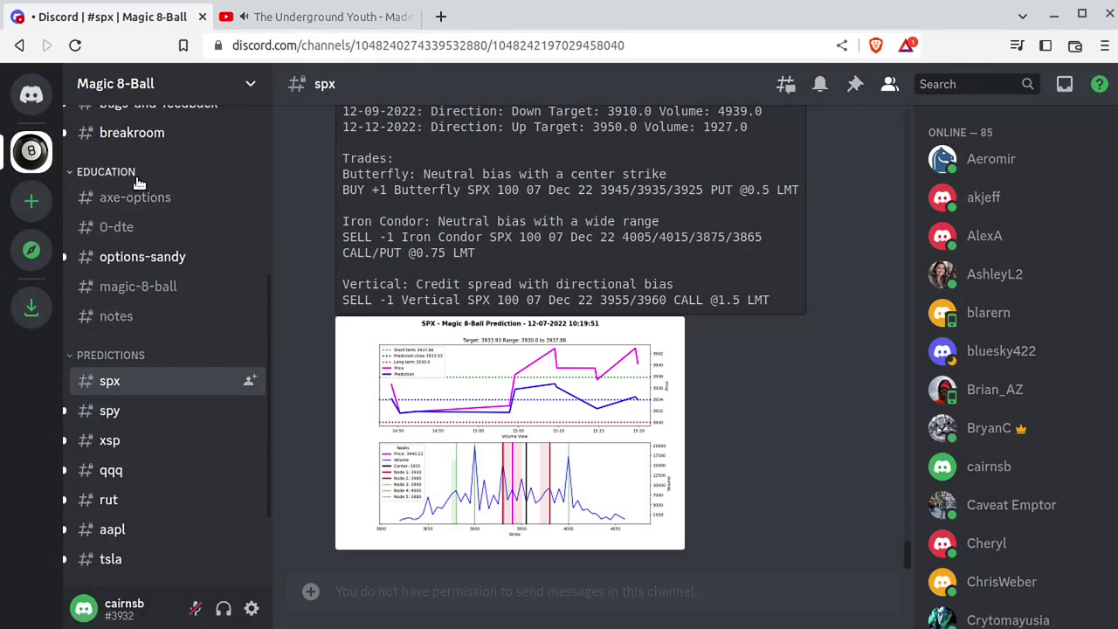
Save the Magic8BallSTUDY.ts.zip attachment from #notes into the Downloads folder.
click(124, 318)
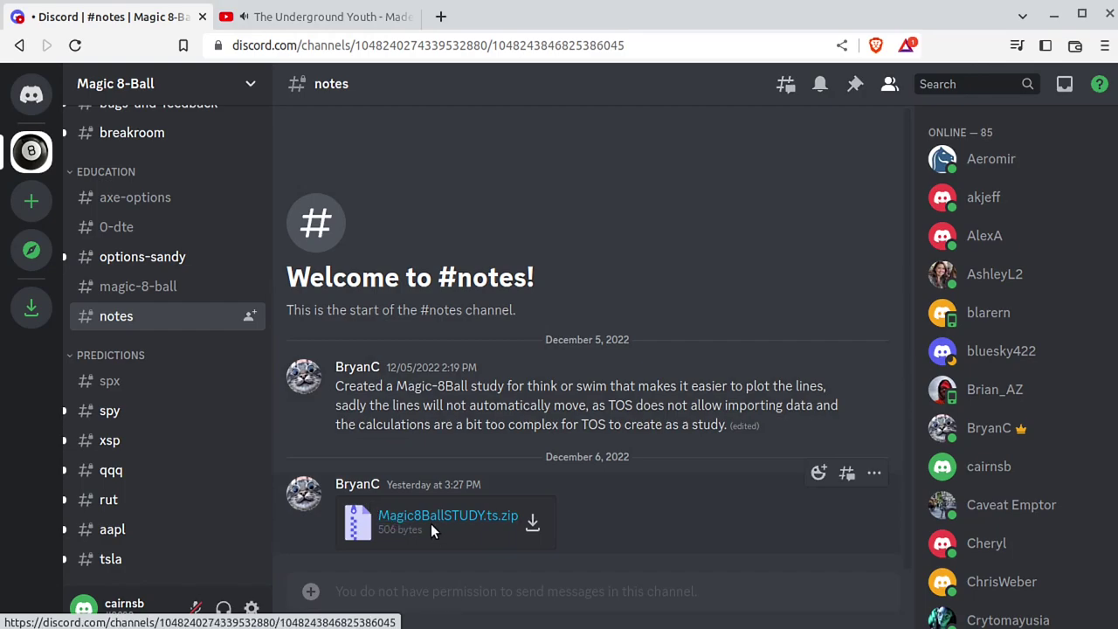
click(533, 522)
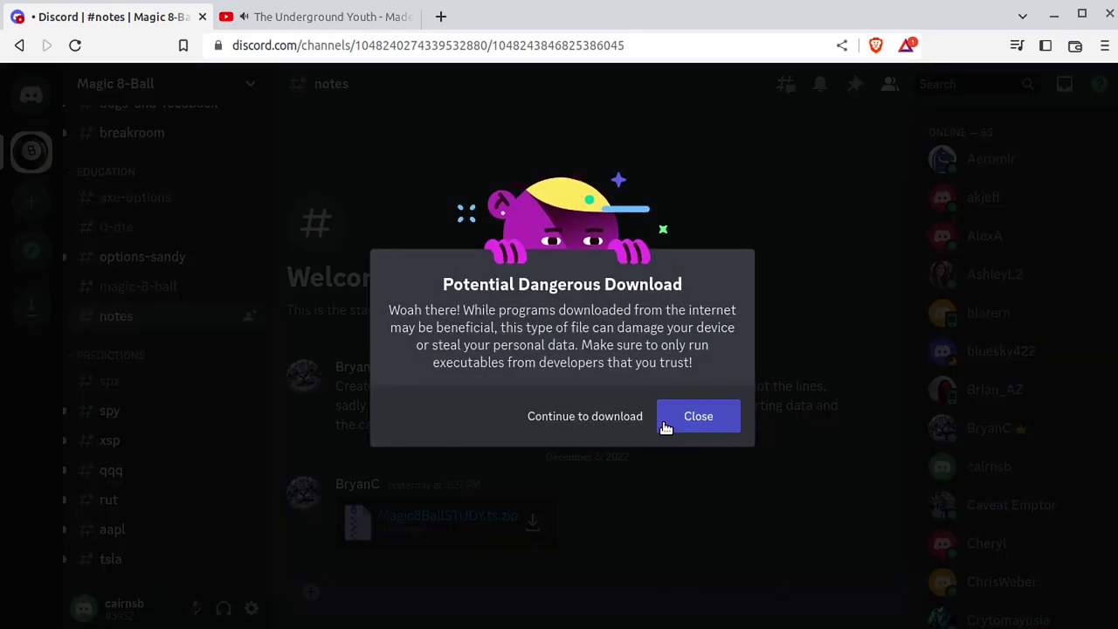
click(609, 417)
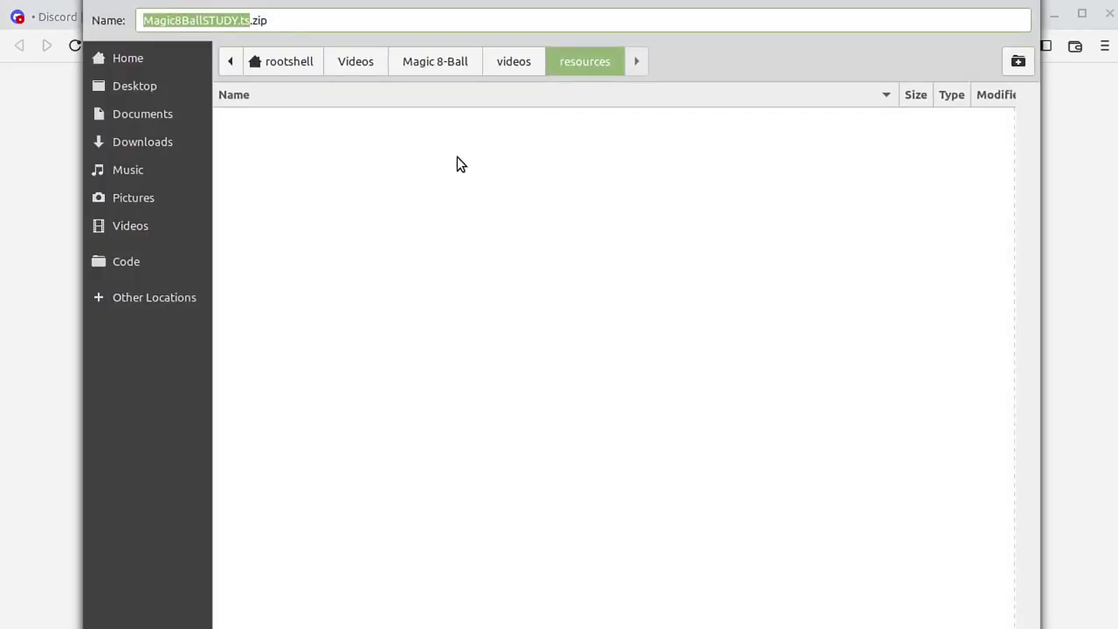
click(171, 142)
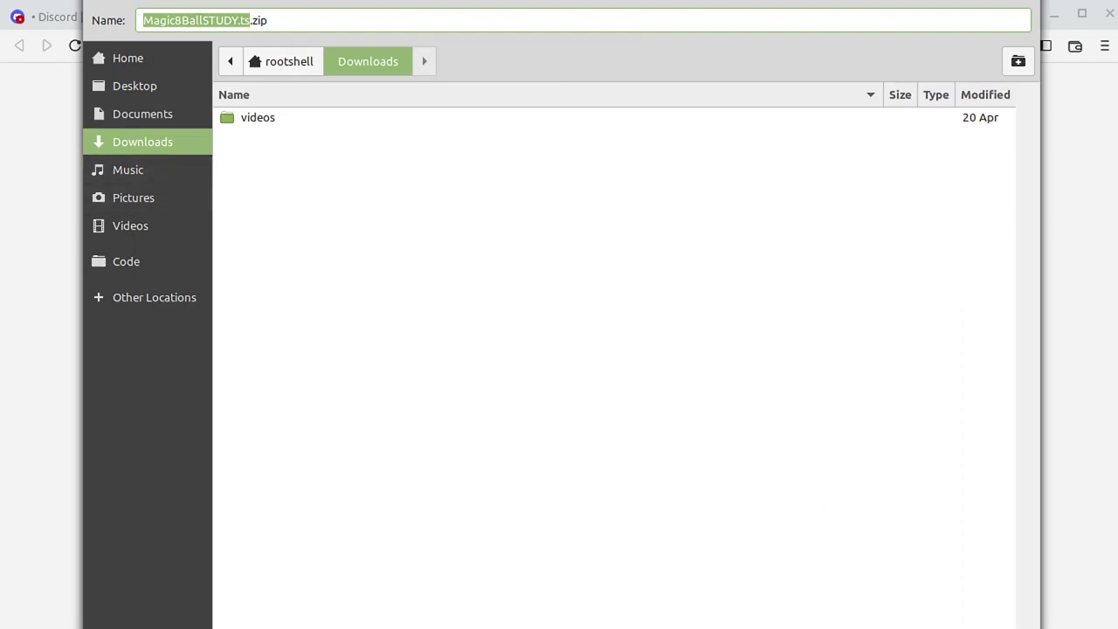
key(Return)
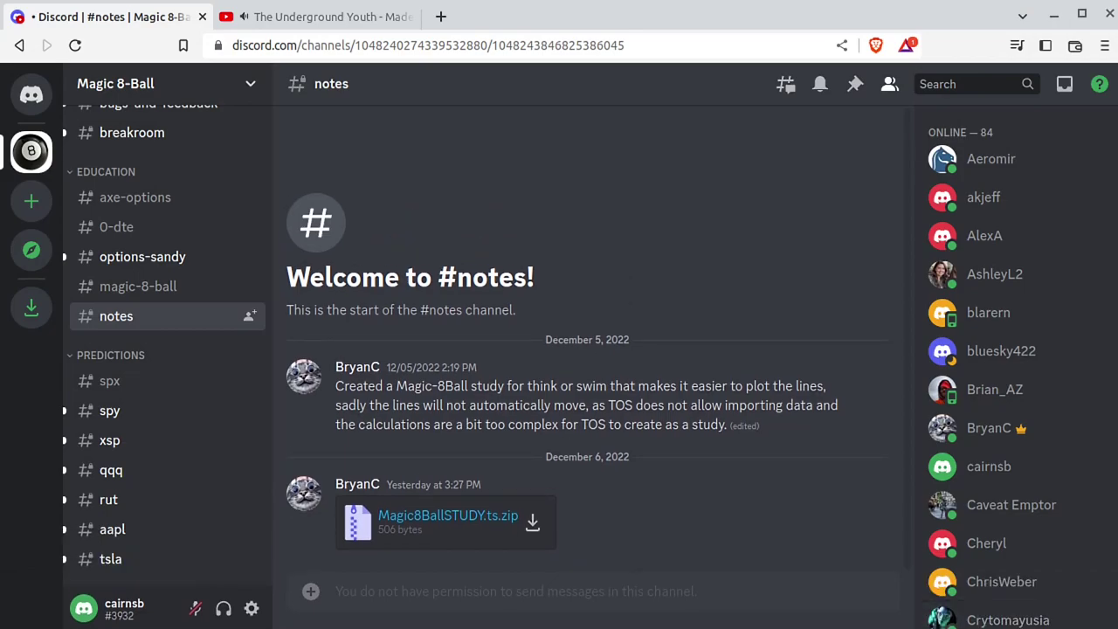
key(alt+Tab)
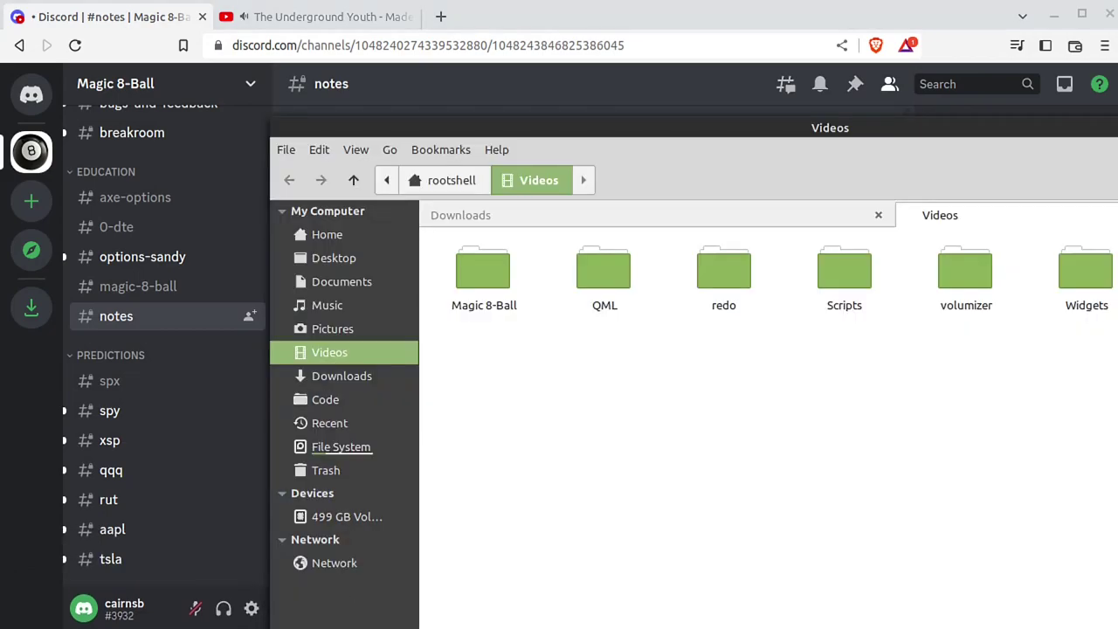
Extract Magic8BallSTUDY.ts.zip into the Downloads folder.
click(343, 376)
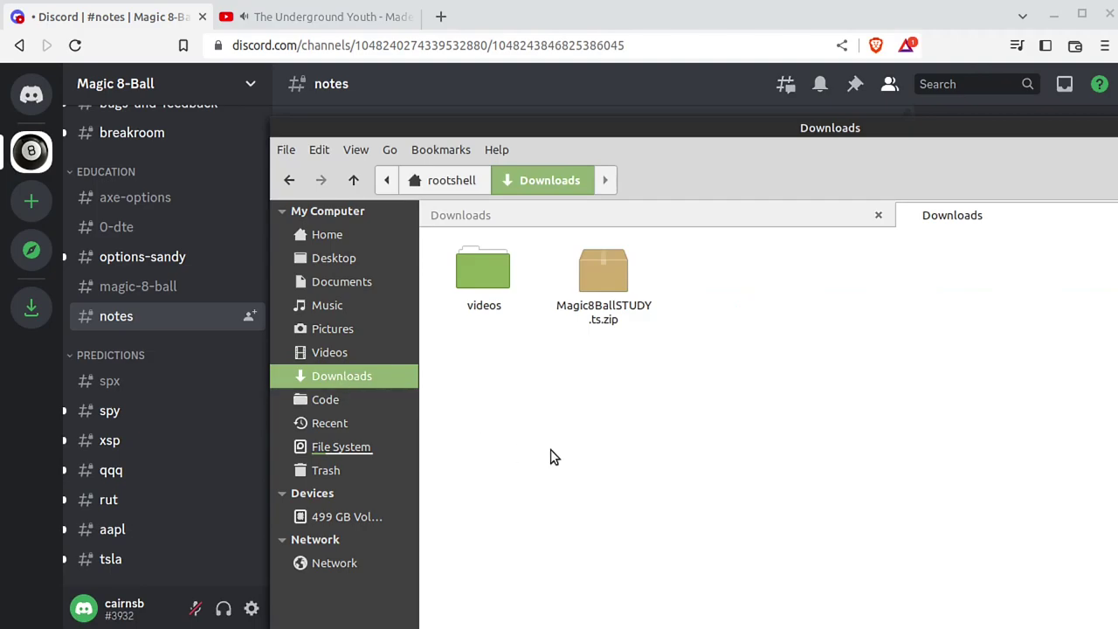
click(588, 301)
right_click(588, 302)
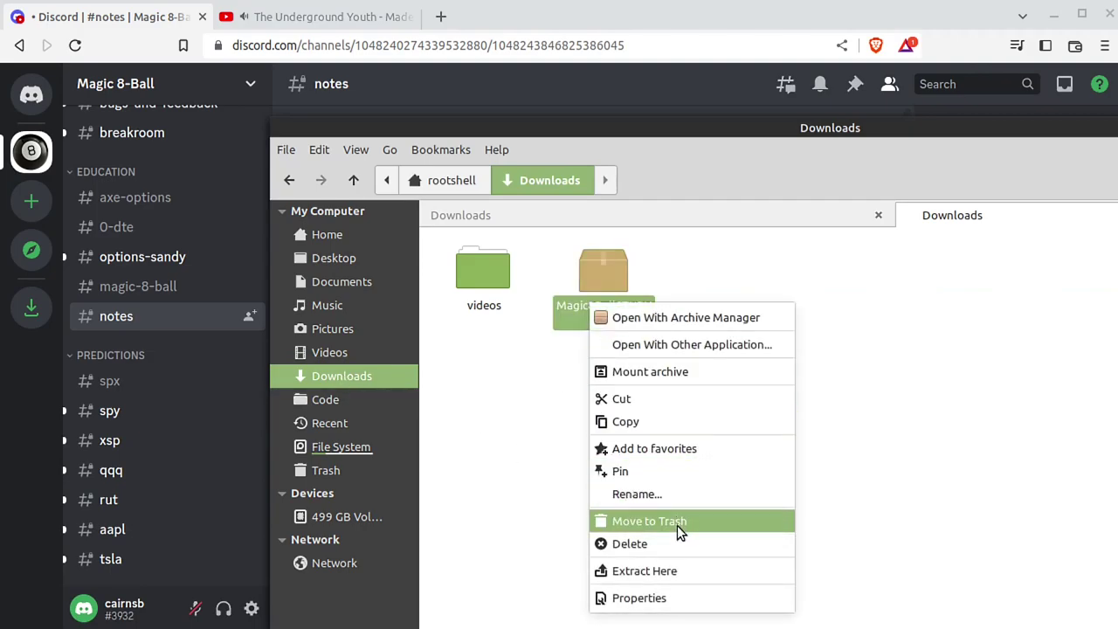
click(676, 571)
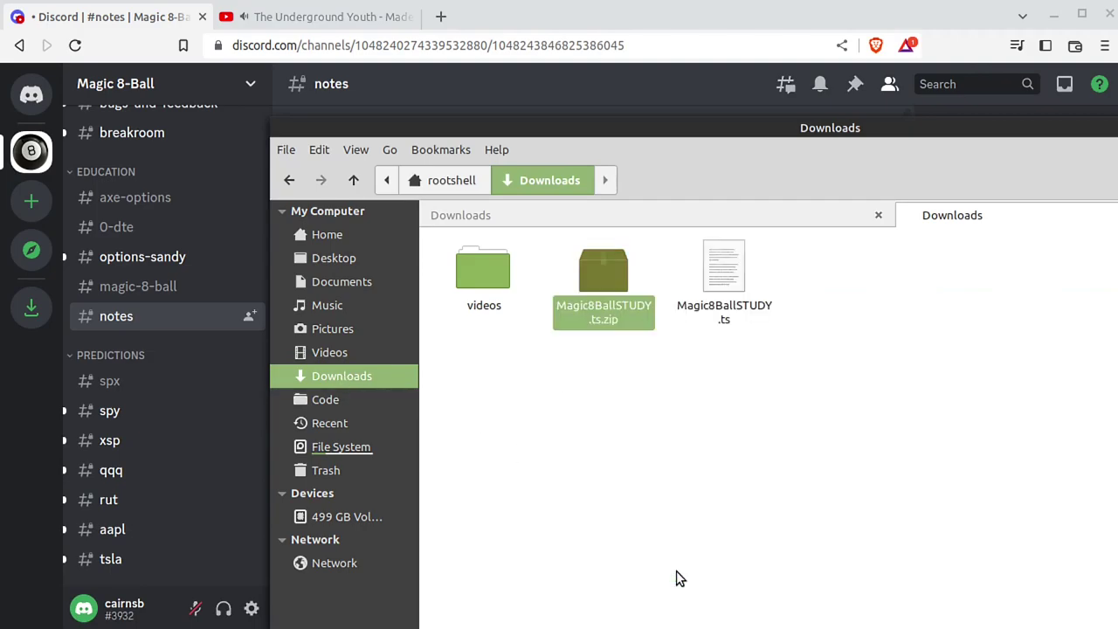
Open the extracted Magic8BallSTUDY.ts with the Text Editor.
right_click(733, 310)
mouse_move(798, 356)
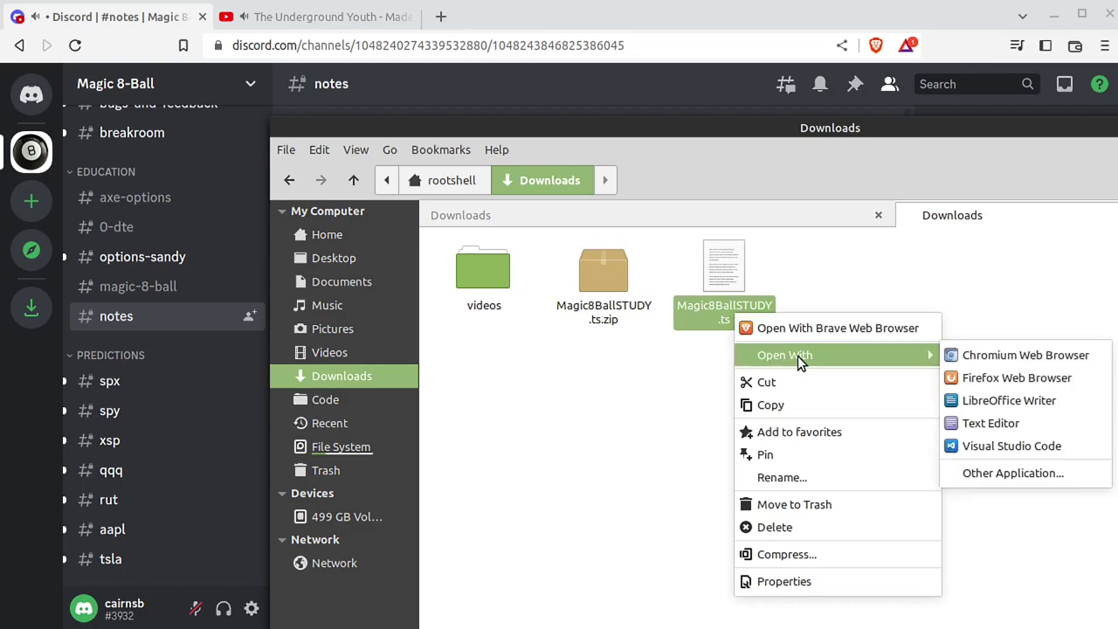
click(1012, 430)
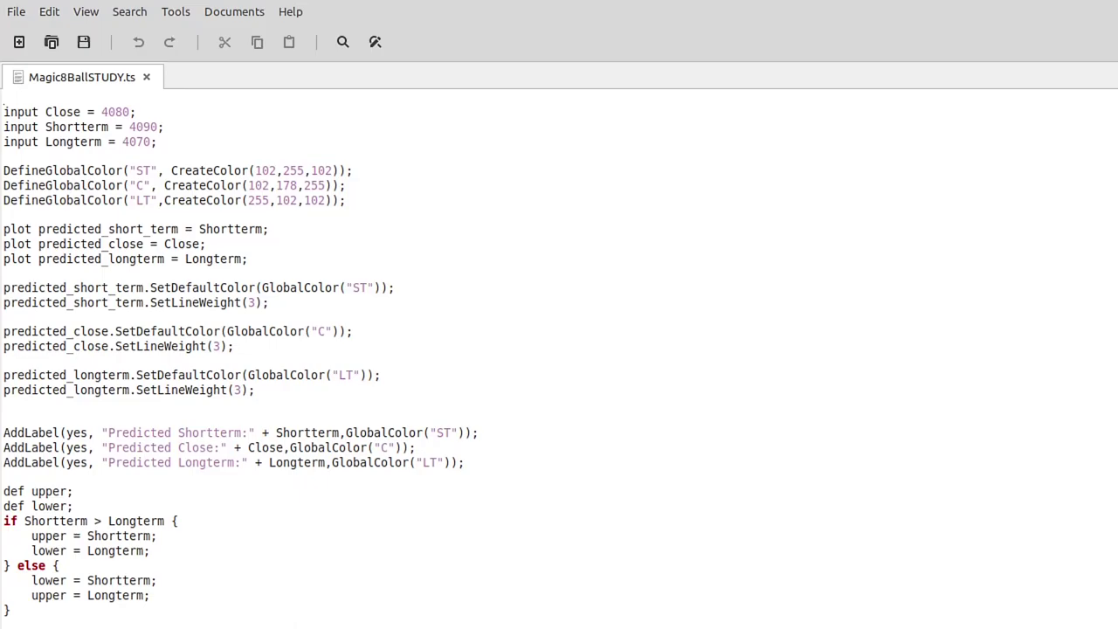
Read the Magic8Ball study code, close the editor, and reselect Magic8BallSTUDY.ts in Downloads.
key(super+Right)
drag(954, 29, 770, 4)
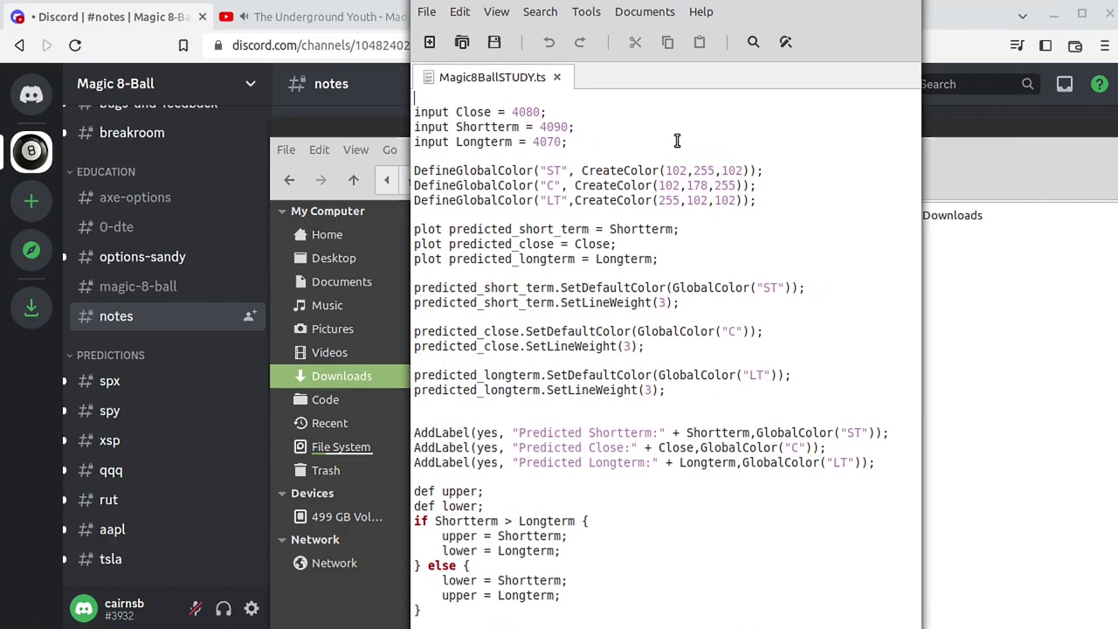
click(917, 6)
click(854, 376)
click(735, 271)
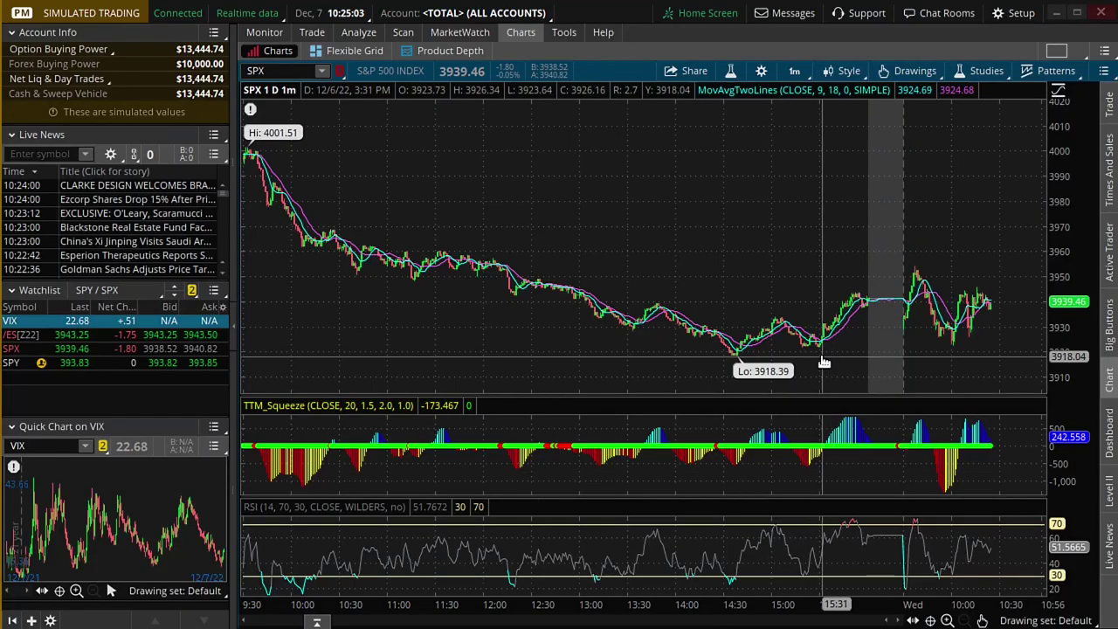
Switch from the SPX chart to the thinkScript page under Tools.
click(563, 33)
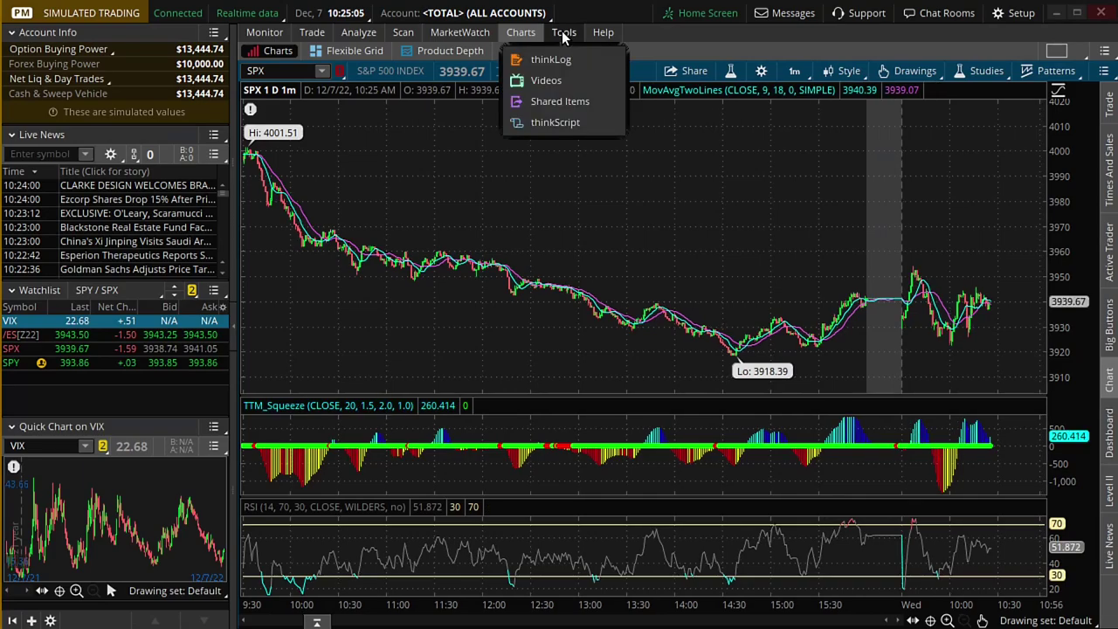
click(522, 35)
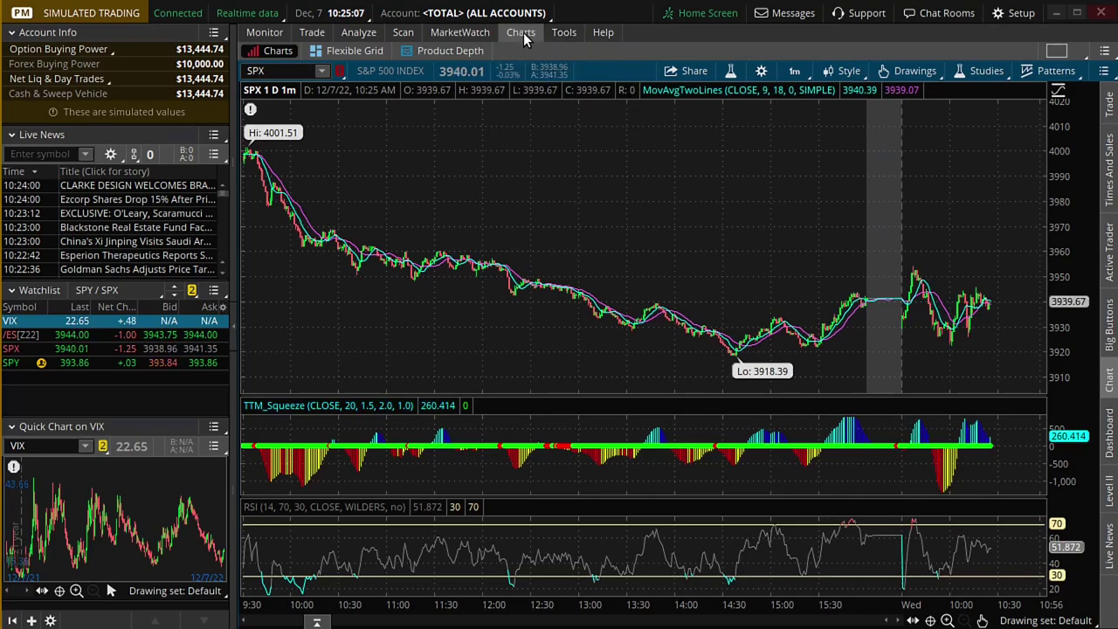
click(565, 33)
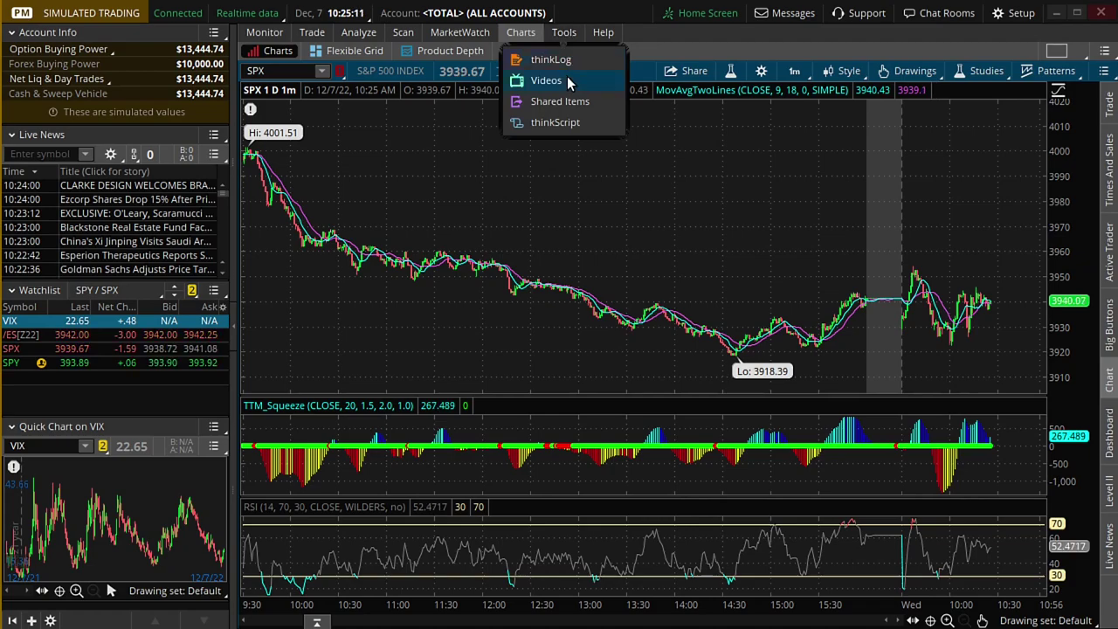
click(559, 33)
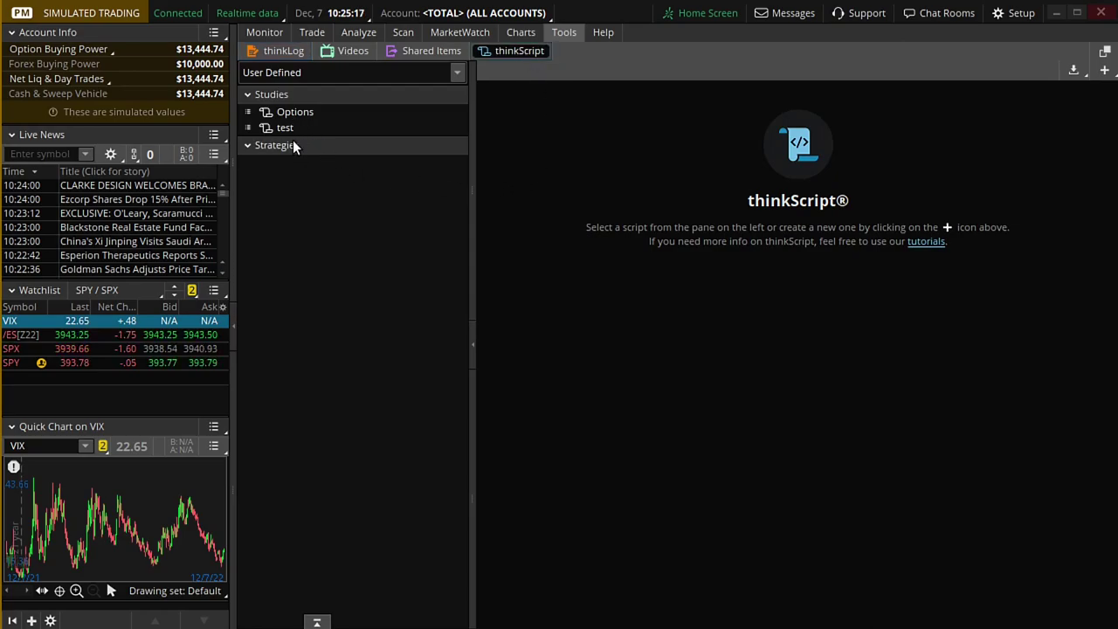
Import Magic8BallSTUDY.ts from Downloads as a thinkScript study.
click(1073, 78)
click(1064, 96)
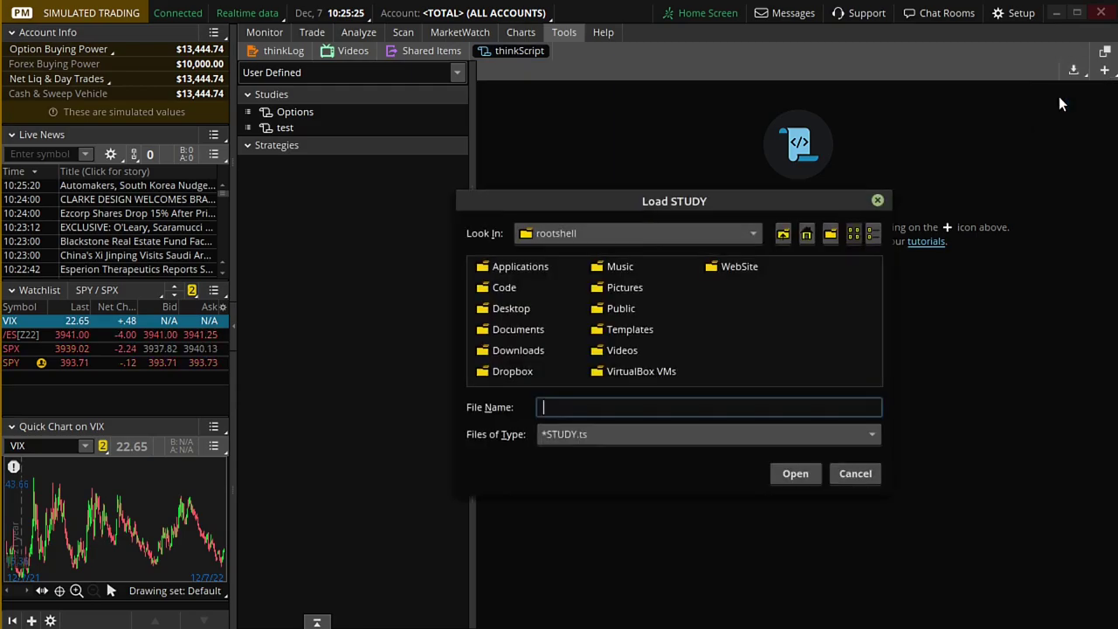
double_click(529, 350)
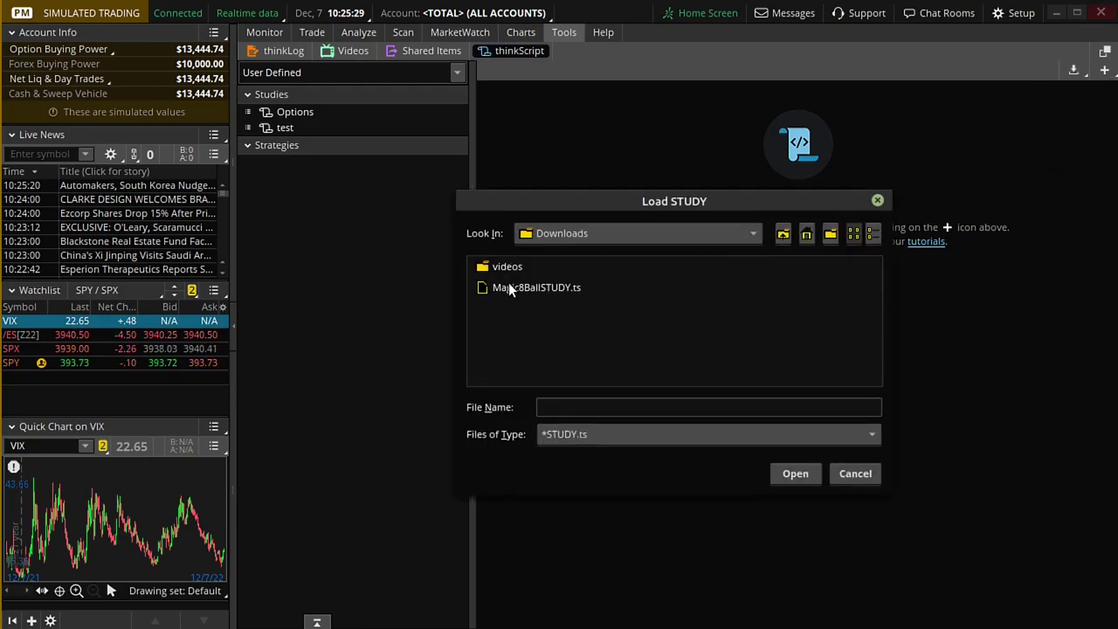
click(509, 288)
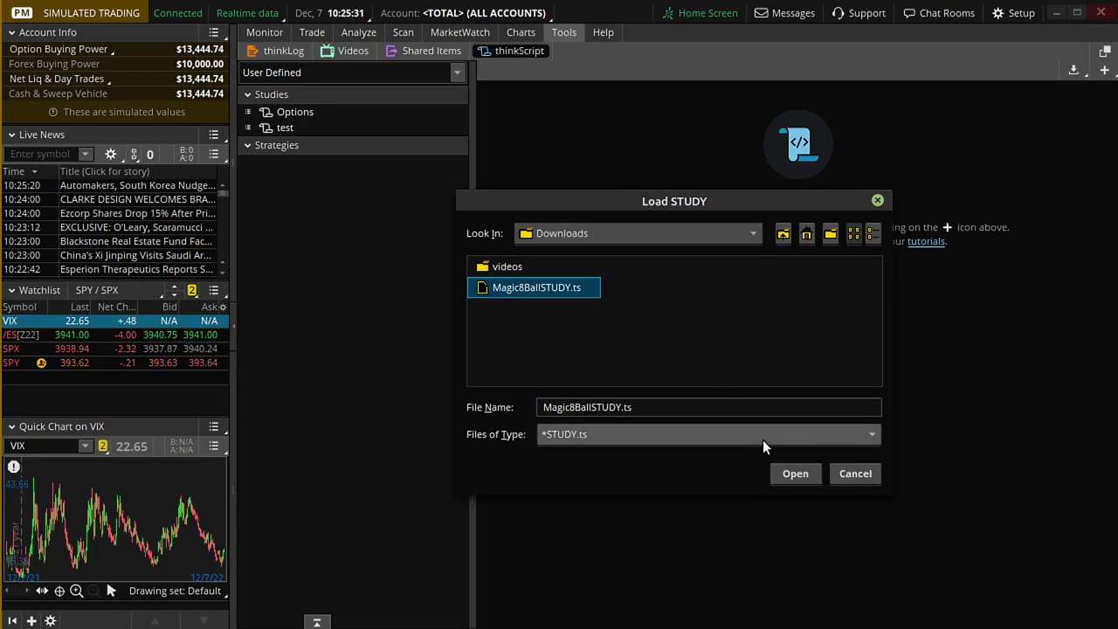
click(797, 476)
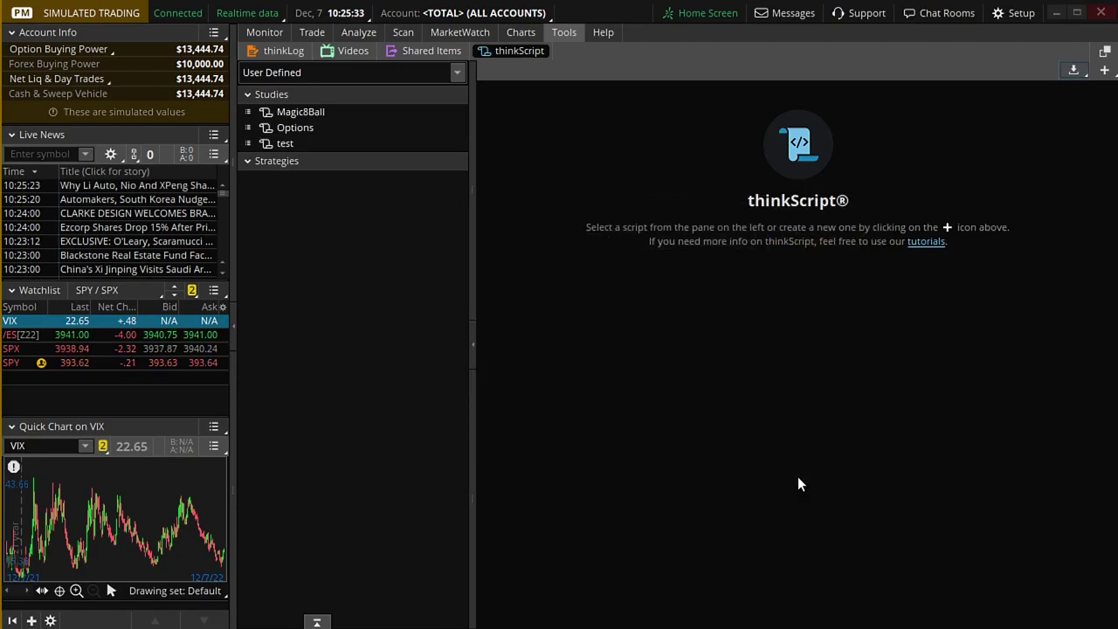
Look over the Magic8Ball study's code, then go back to the SPX chart.
click(325, 111)
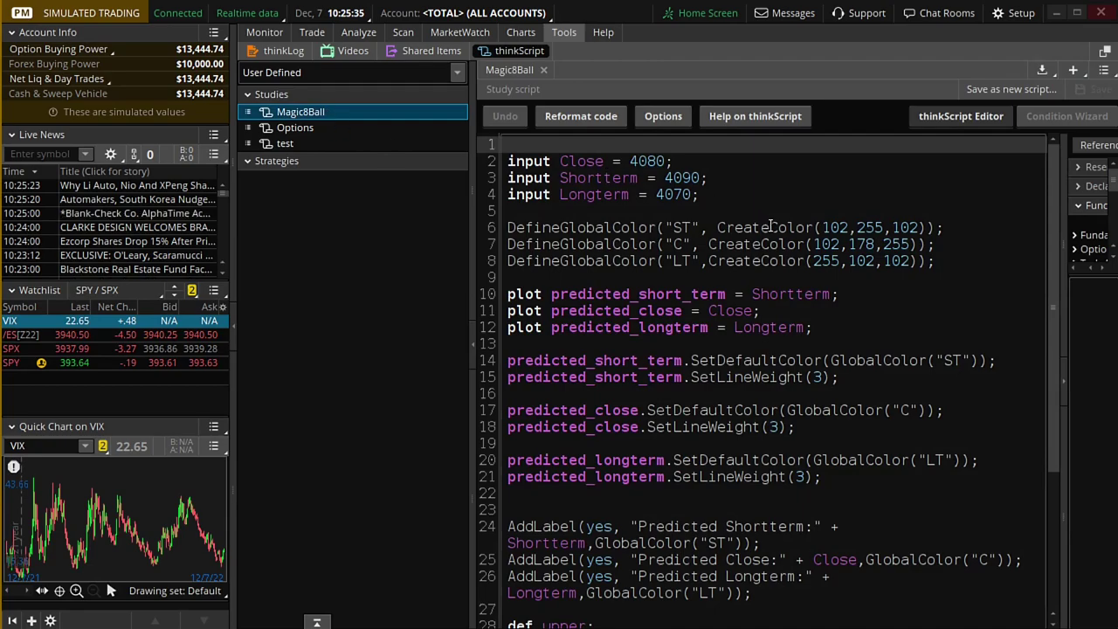
scroll(771, 226, down, 4)
scroll(777, 297, up, 4)
scroll(779, 299, down, 4)
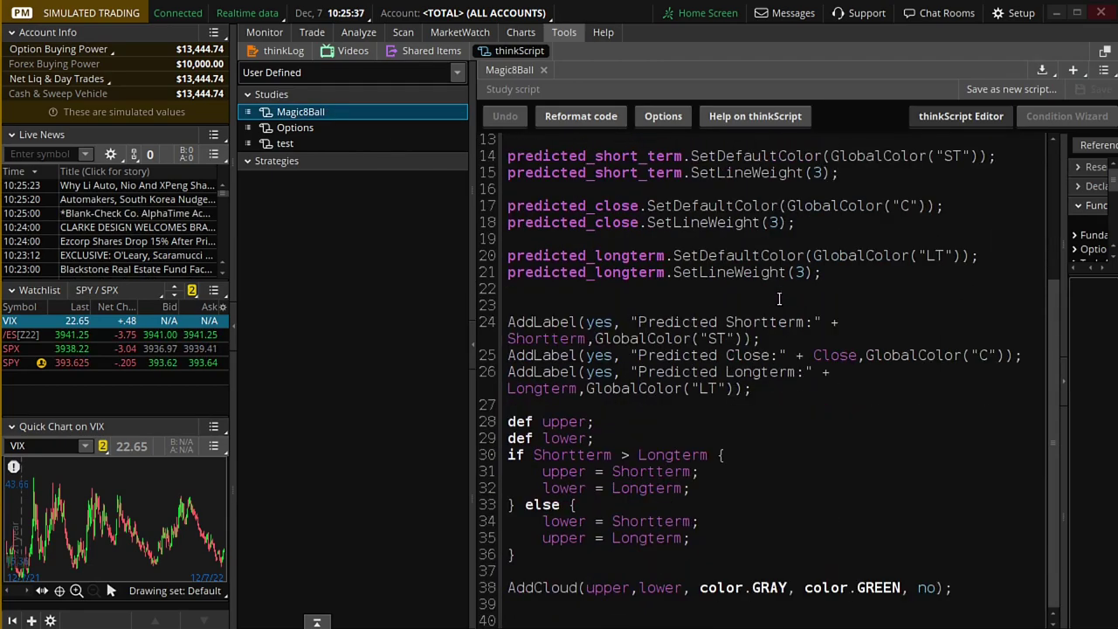
scroll(771, 281, up, 4)
scroll(769, 289, down, 4)
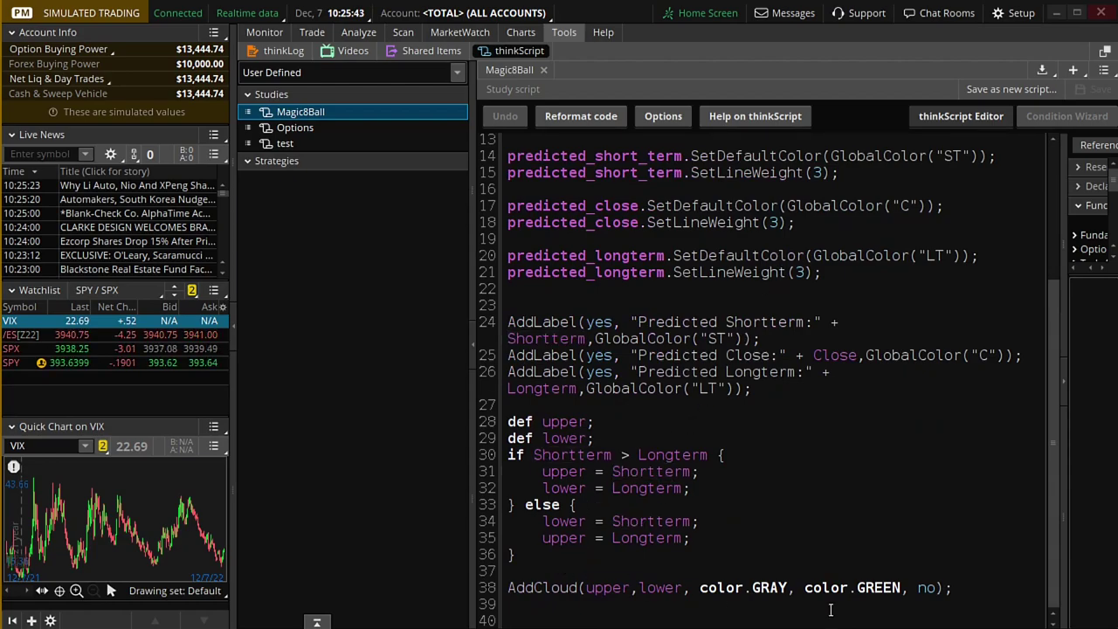
scroll(764, 345, up, 4)
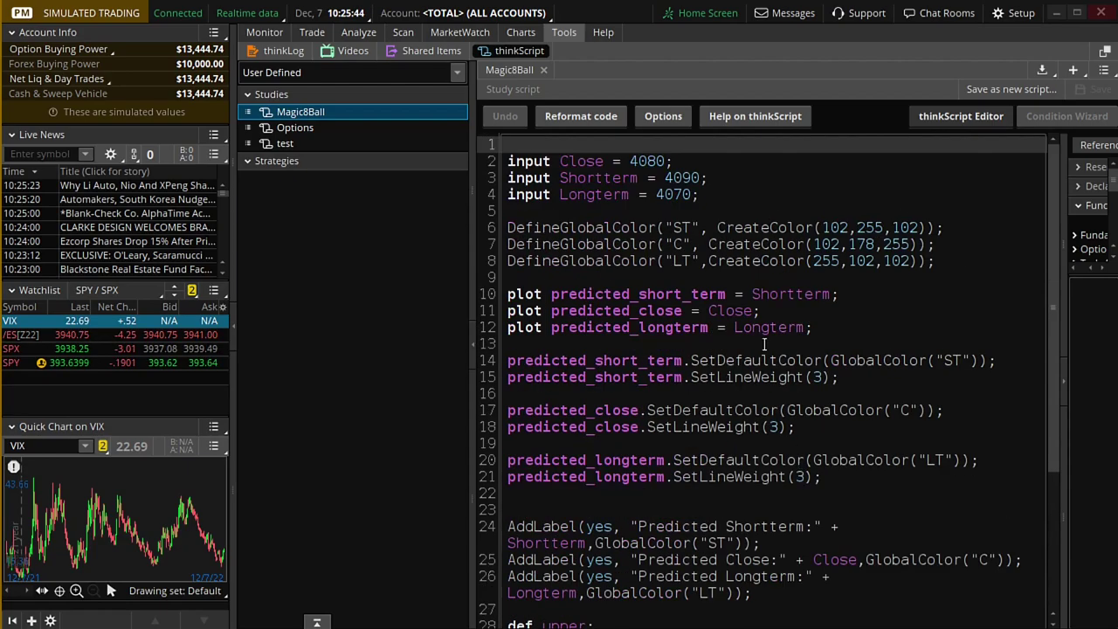
click(522, 32)
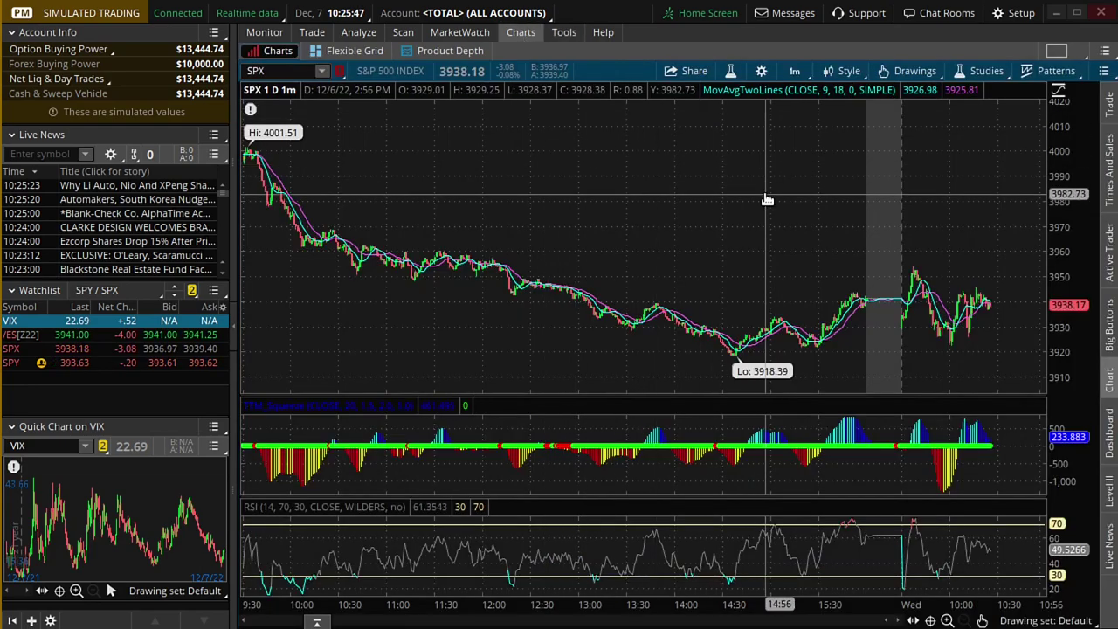
Find Magic8Ball by searching 'magi', add it under Price, and open its settings.
click(732, 74)
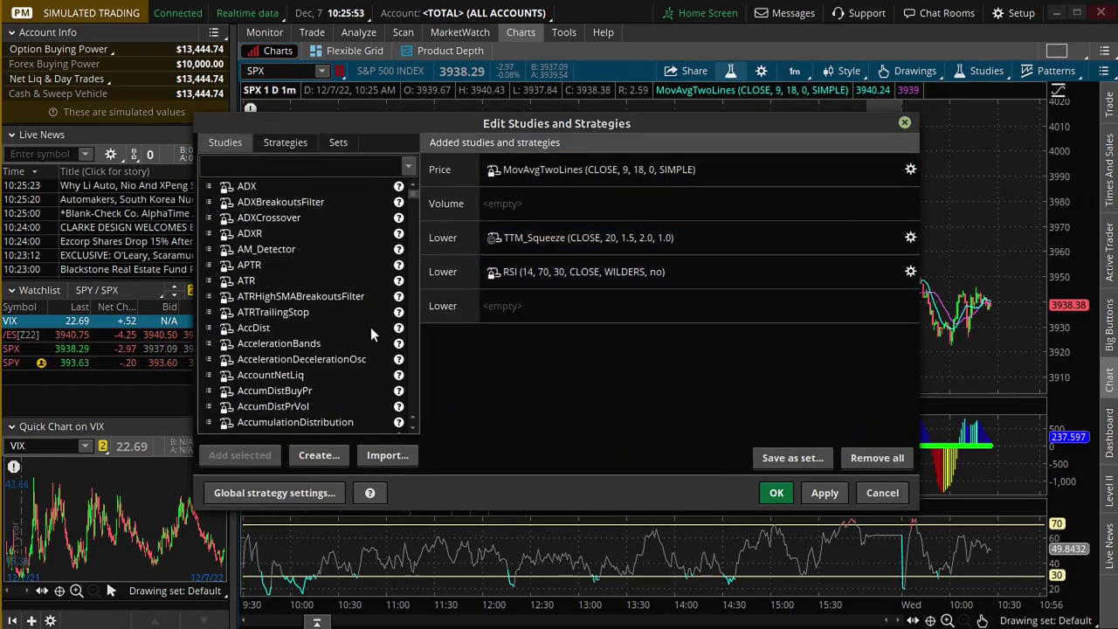
click(362, 167)
text(m)
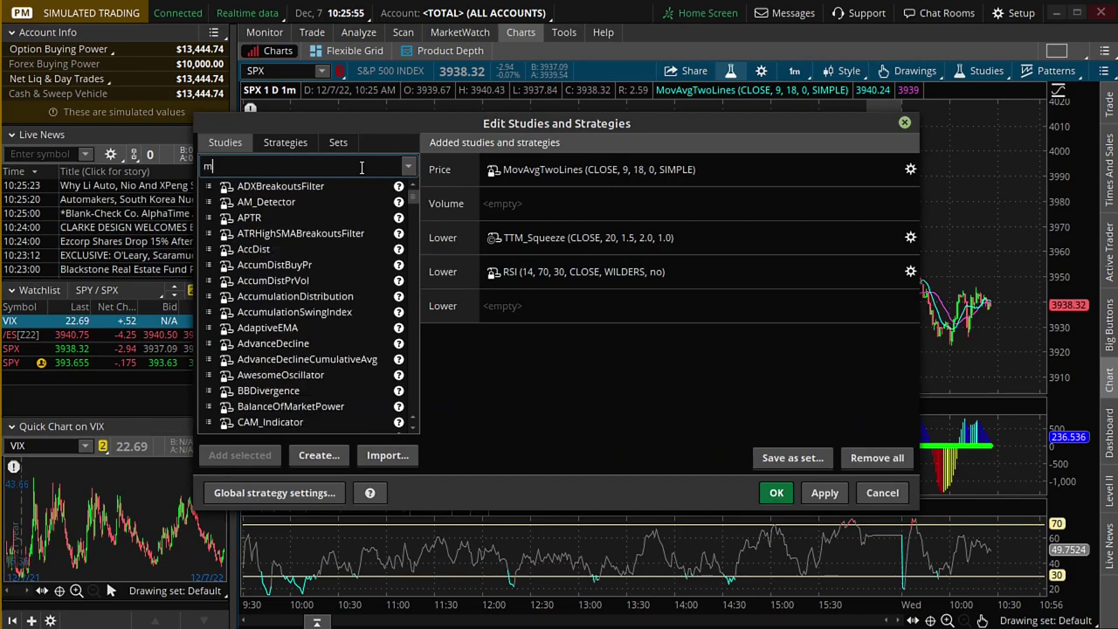
text(agig)
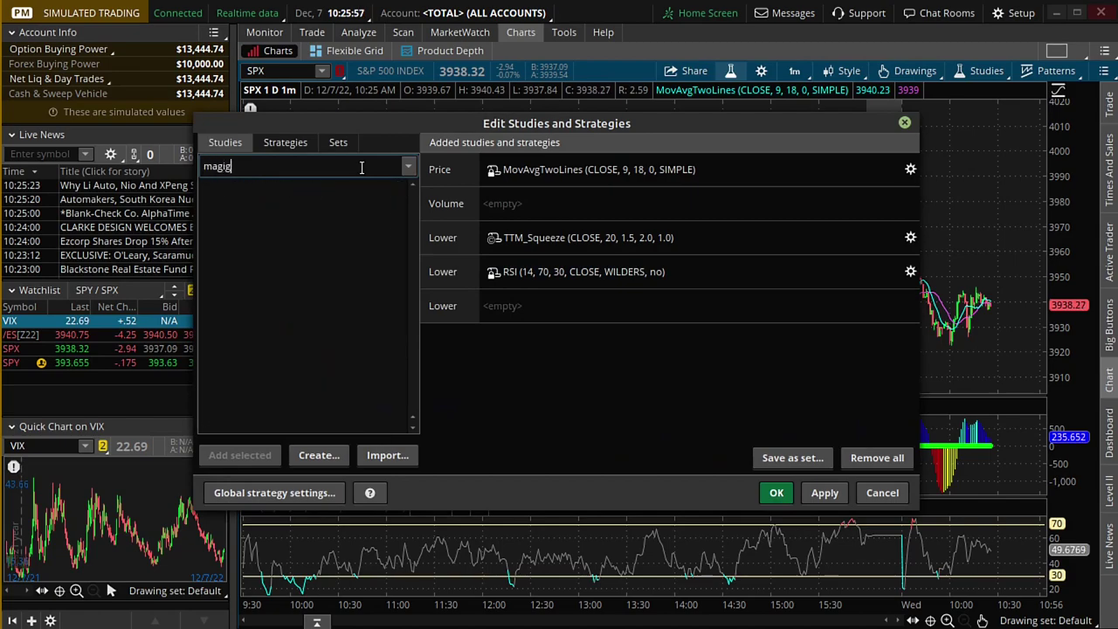
key(BackSpace)
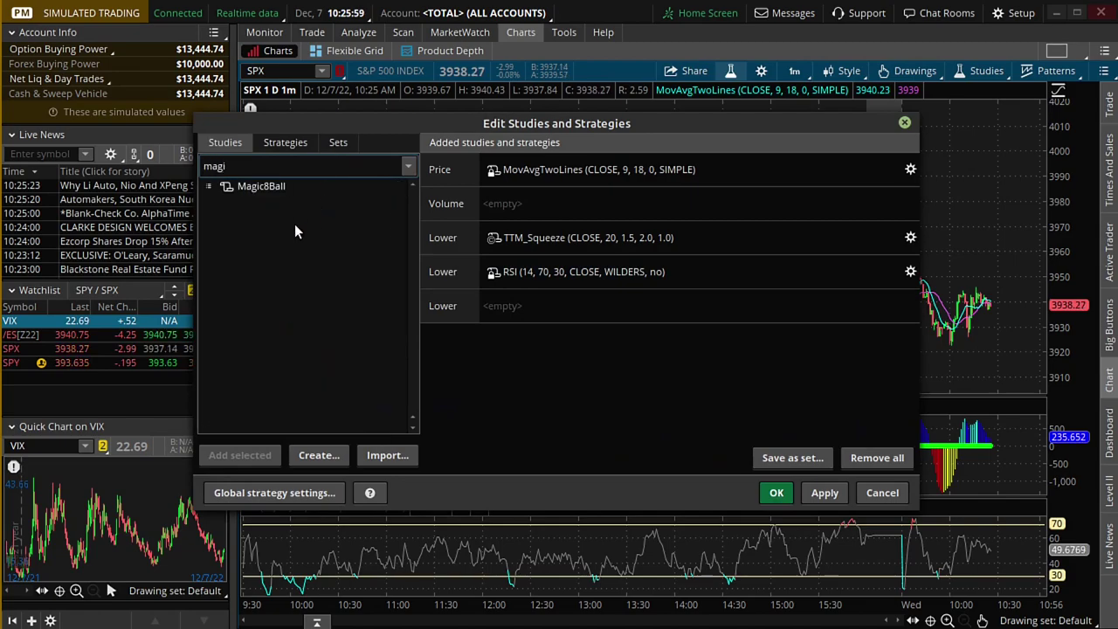
click(289, 188)
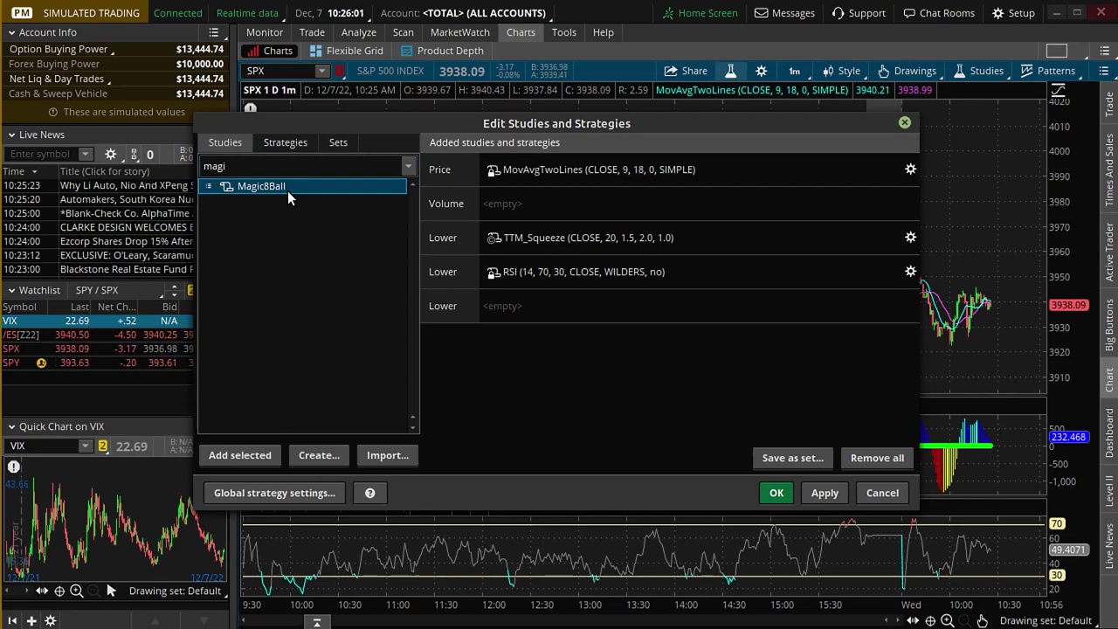
double_click(287, 187)
mouse_move(571, 195)
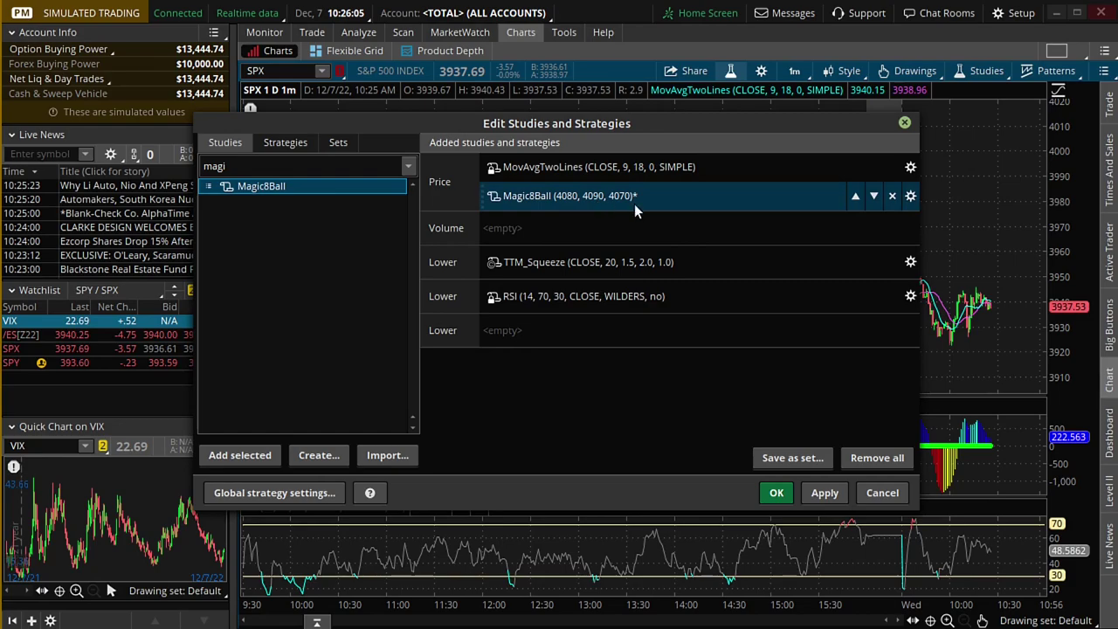
click(911, 196)
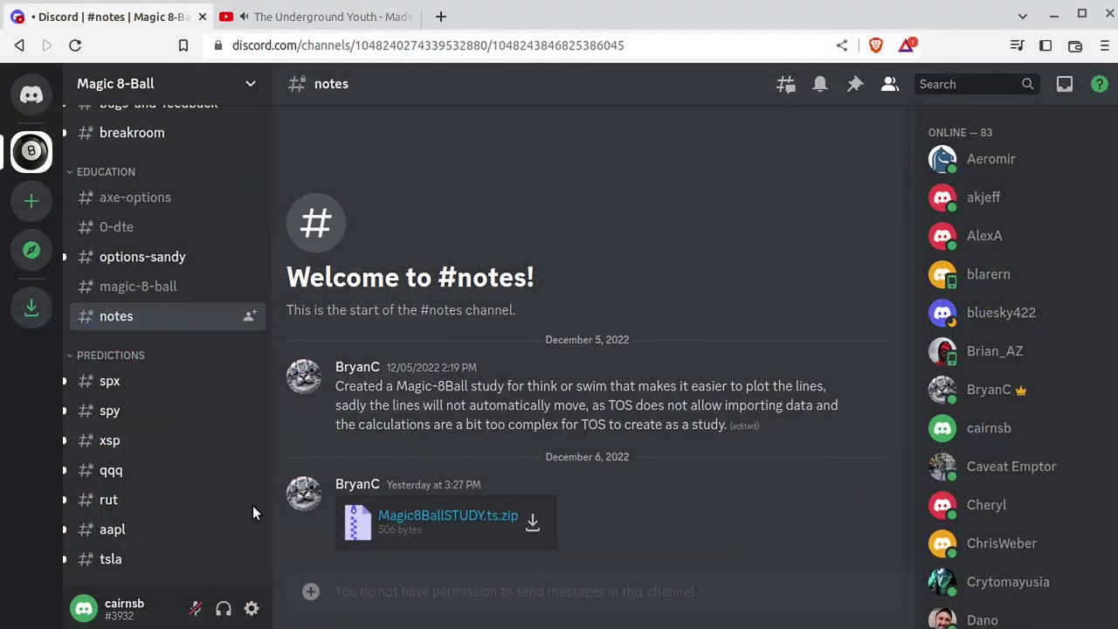
Copy the predicted close 3935.99 from the latest SPX prediction in #spx.
click(122, 391)
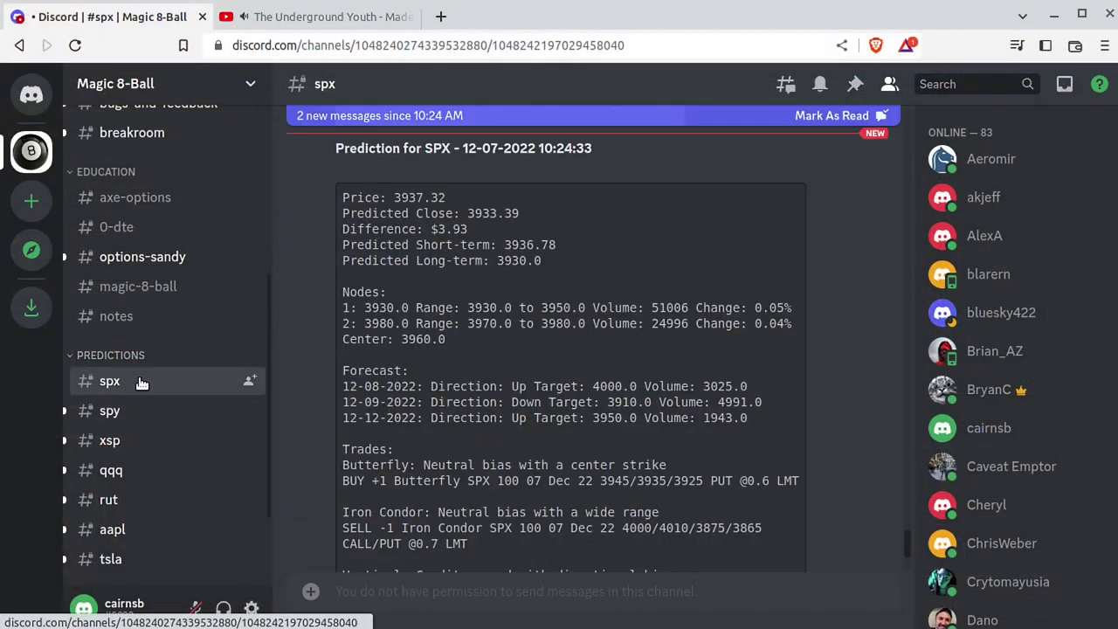
scroll(580, 350, down, 10)
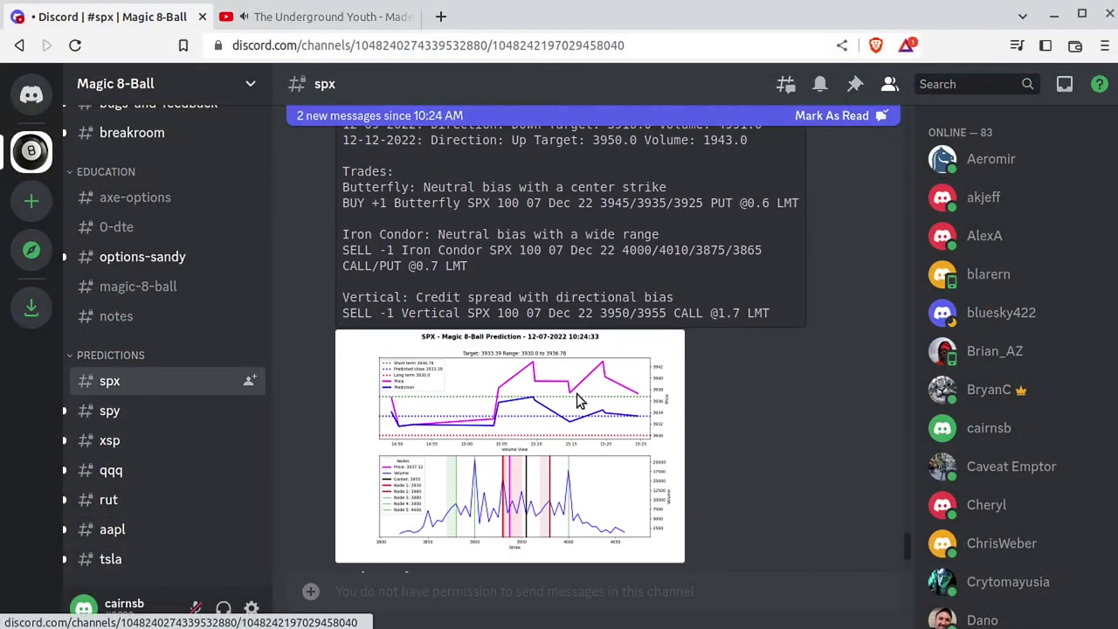
scroll(828, 502, up, 5)
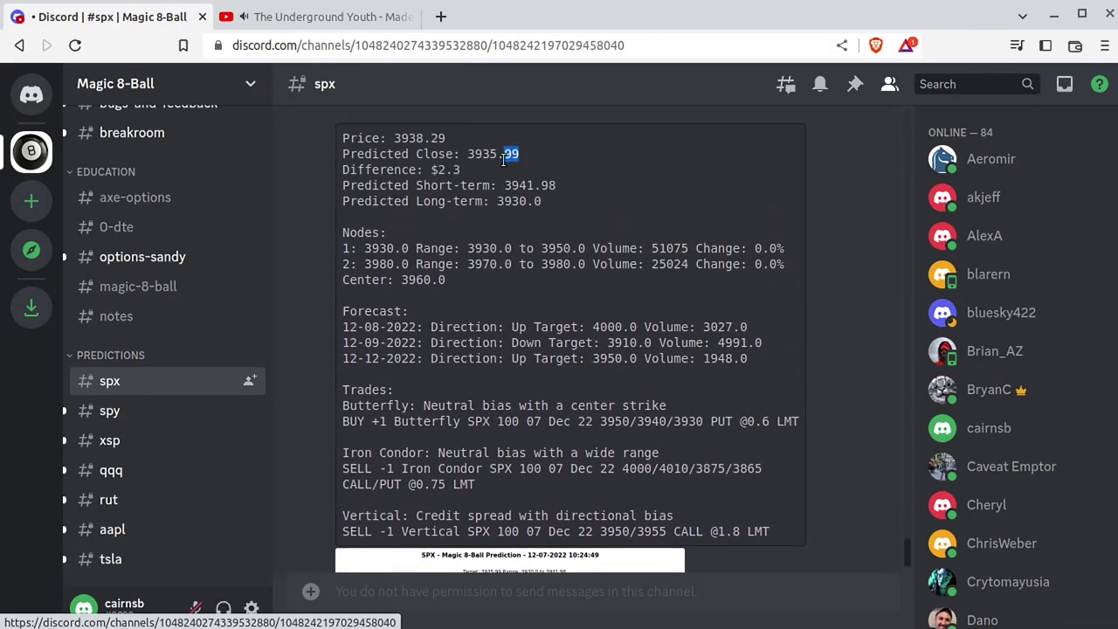
drag(504, 159, 467, 159)
right_click(479, 152)
click(511, 166)
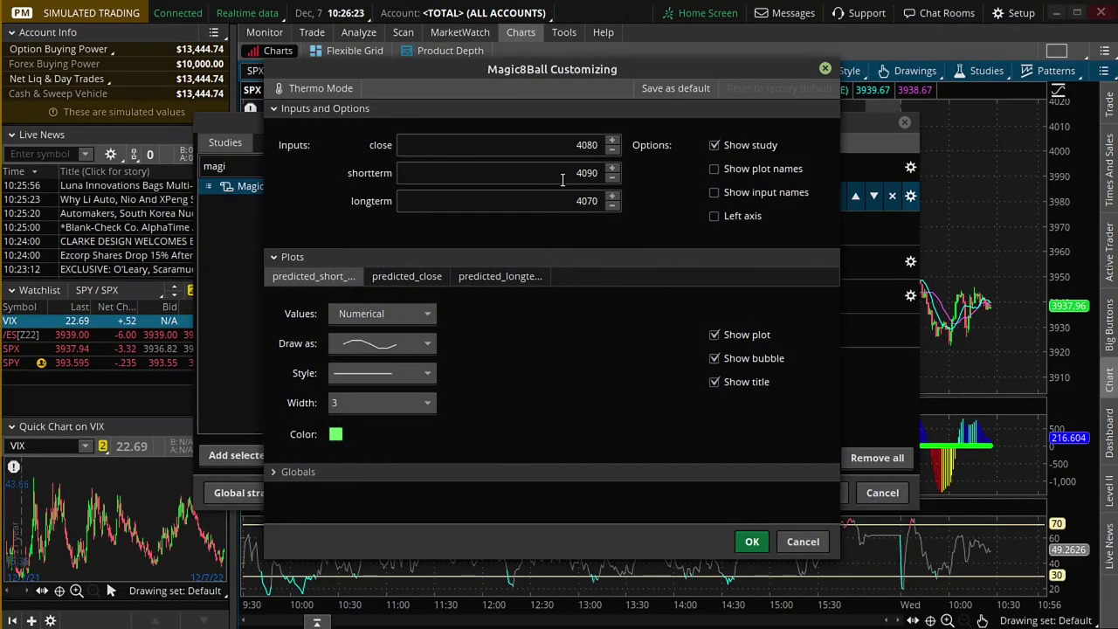
Paste 3935.99 into the close input and 3941.98 into shortterm.
click(594, 145)
key(ctrl+v)
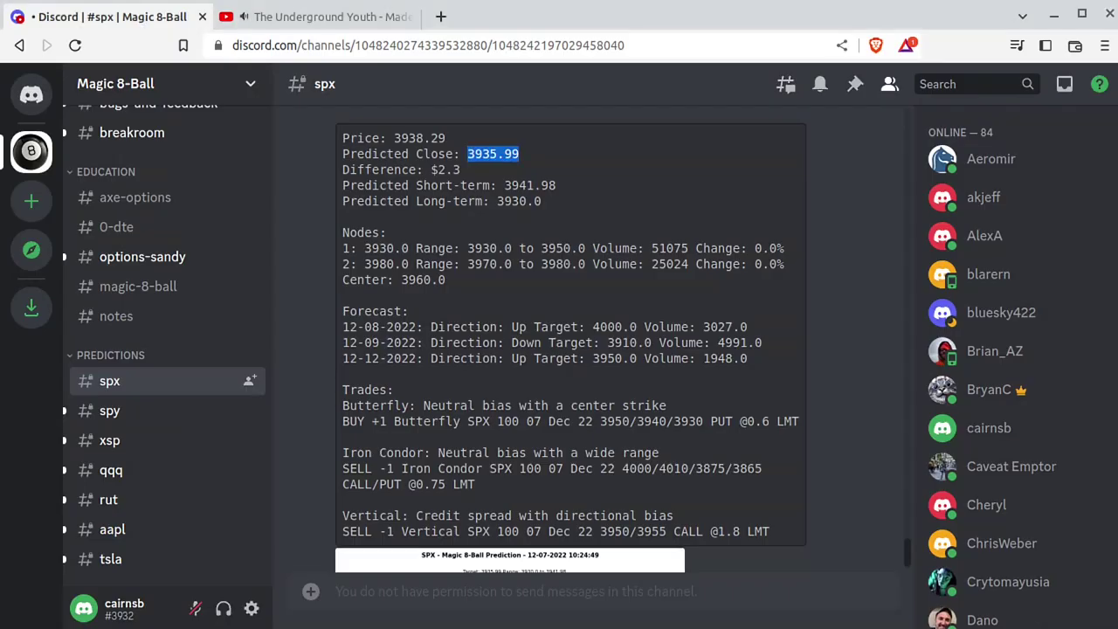
double_click(530, 186)
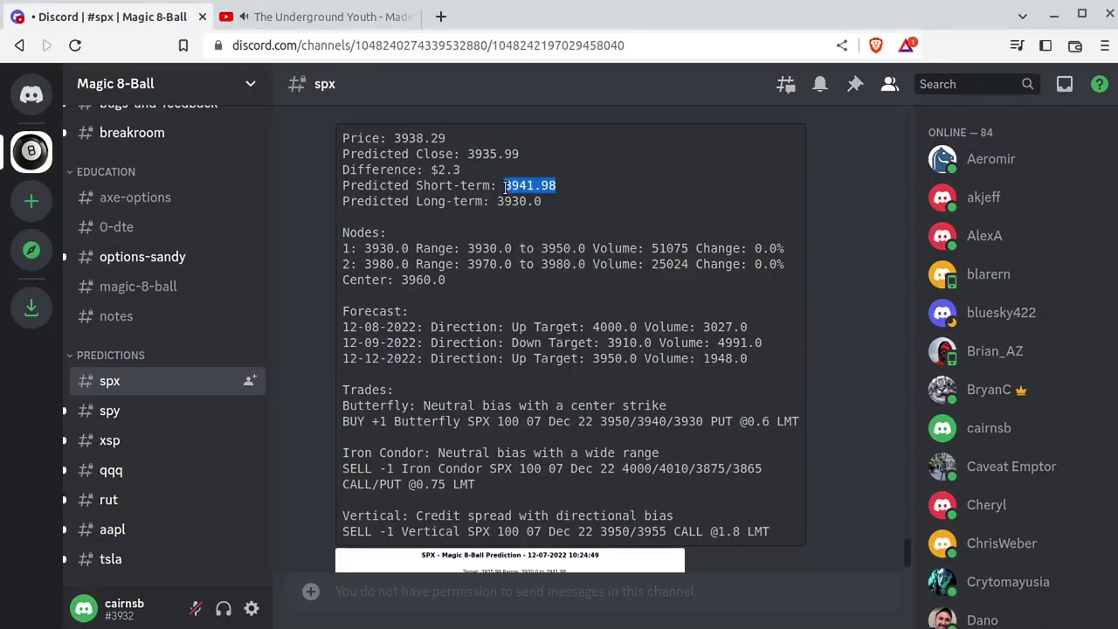
right_click(527, 185)
click(572, 199)
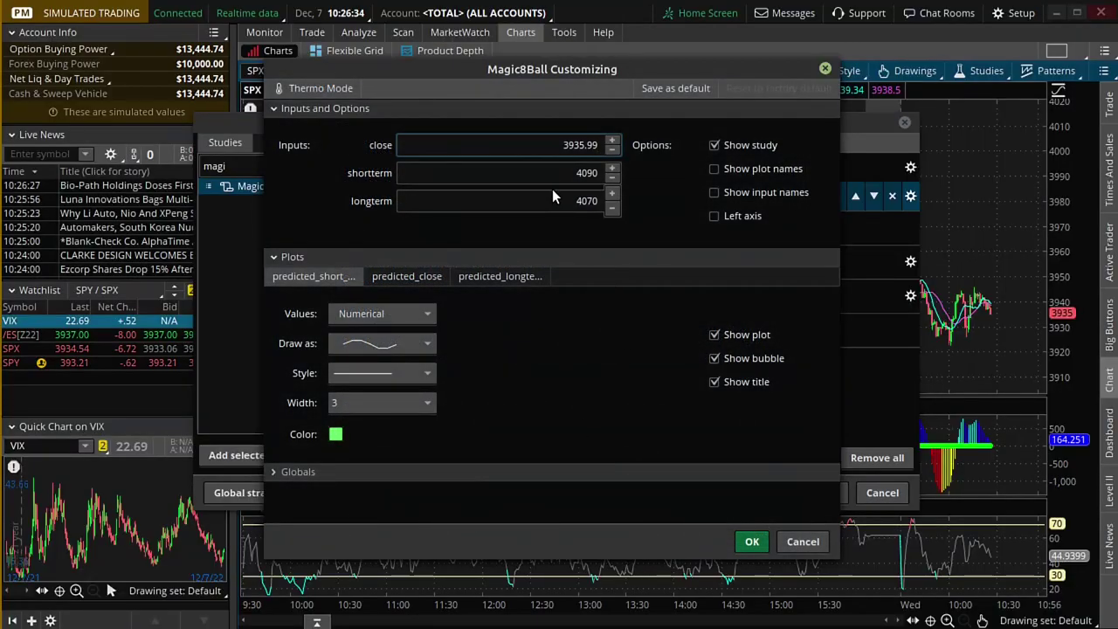
click(560, 174)
key(ctrl+a)
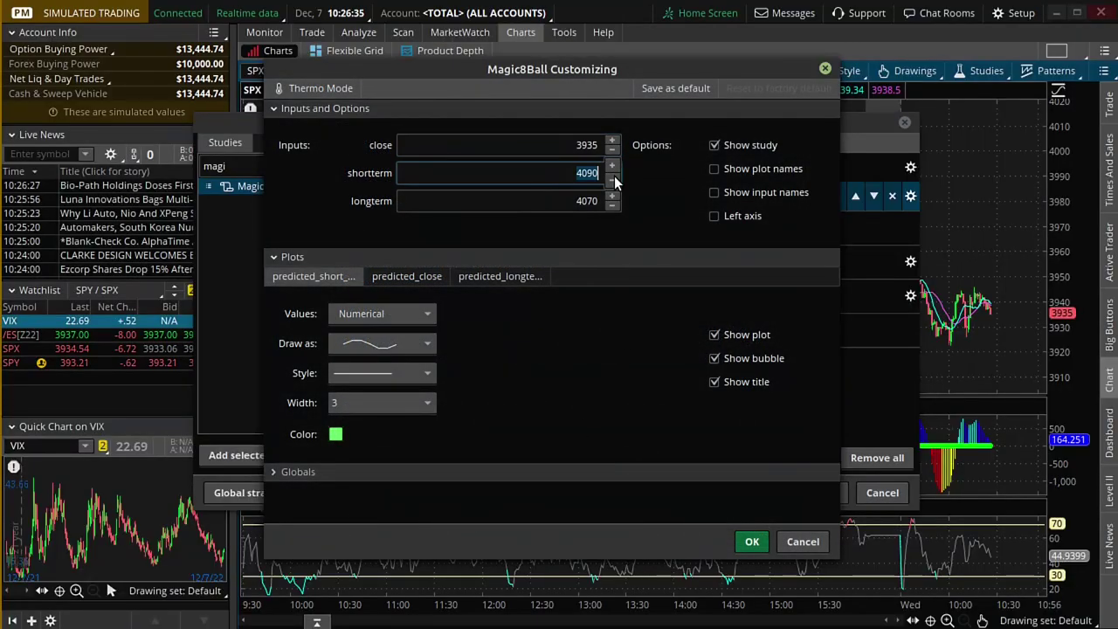
key(ctrl+v)
Enter 3930 for longterm, confirm the inputs, and apply the study to the SPX chart.
text(3930)
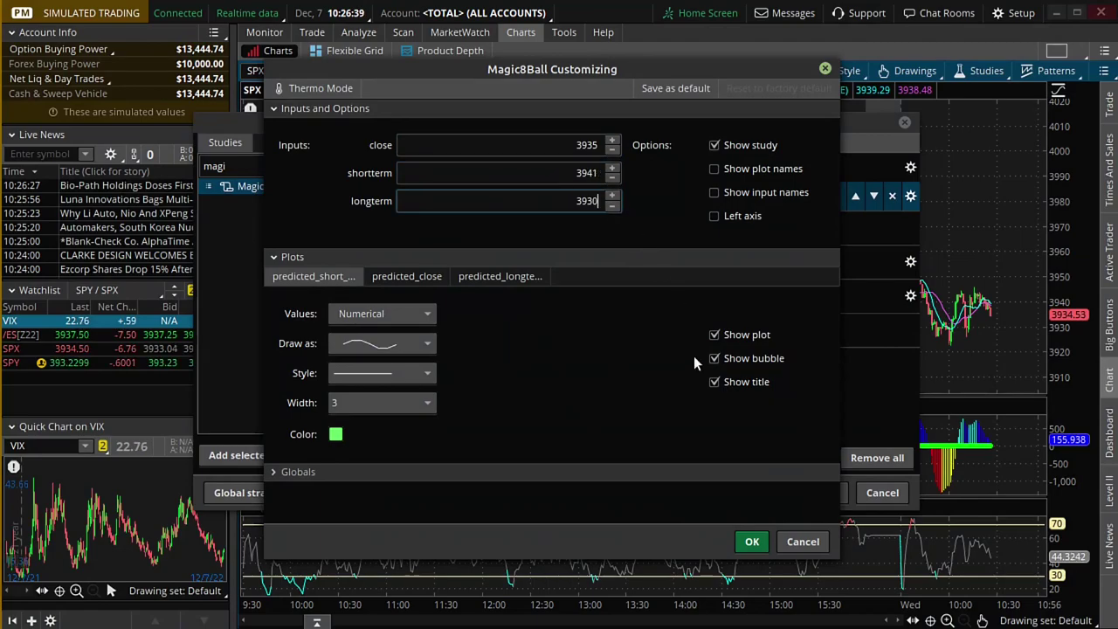
click(421, 277)
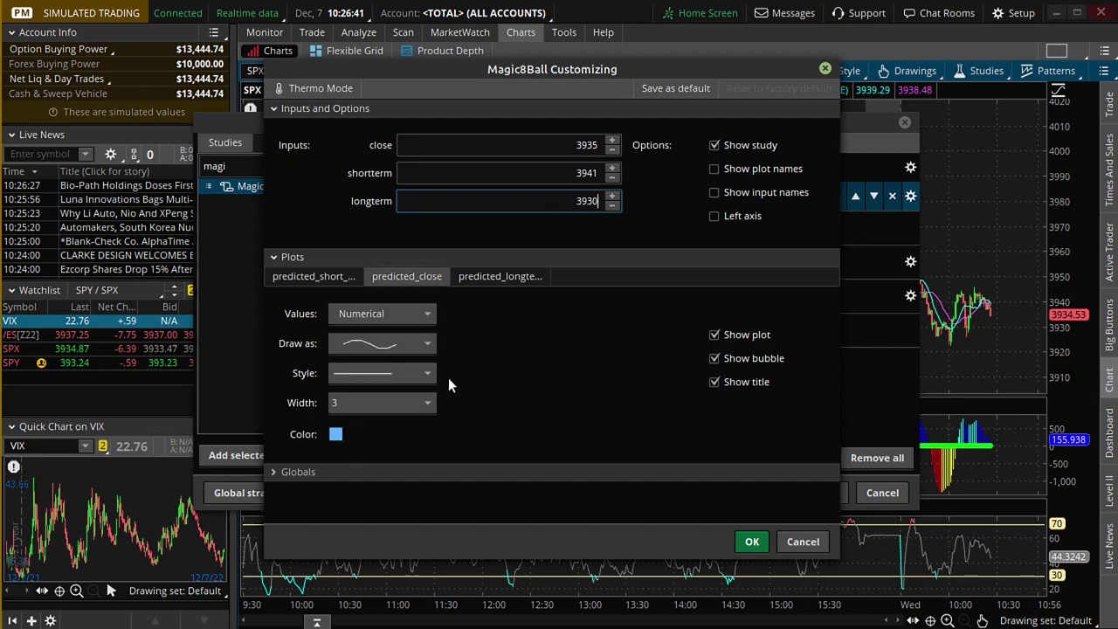
click(495, 276)
click(313, 276)
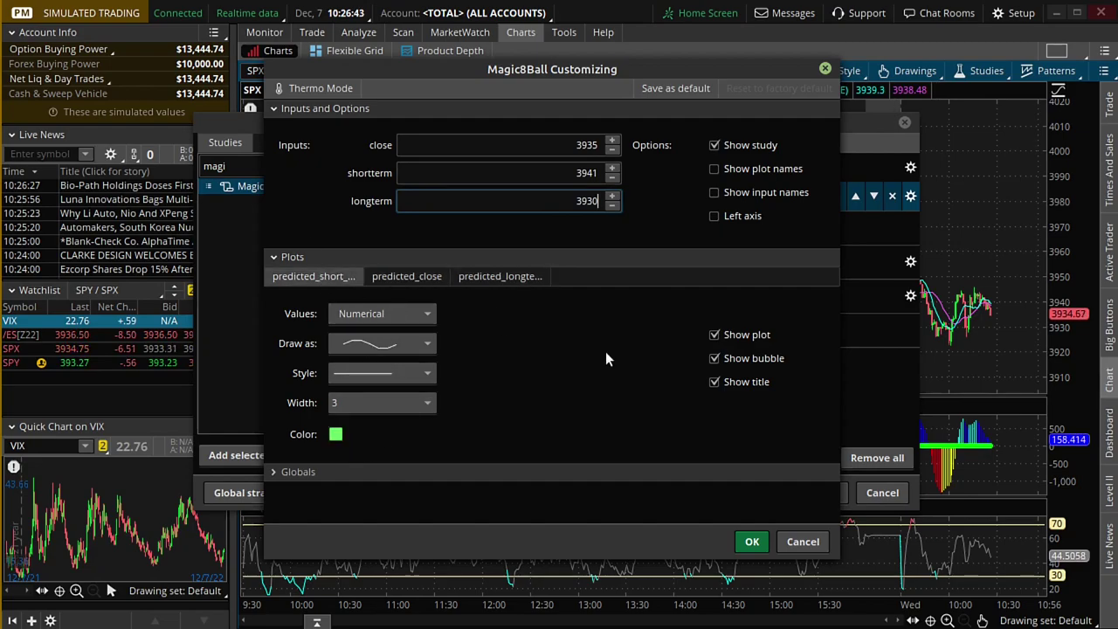
click(751, 541)
click(810, 497)
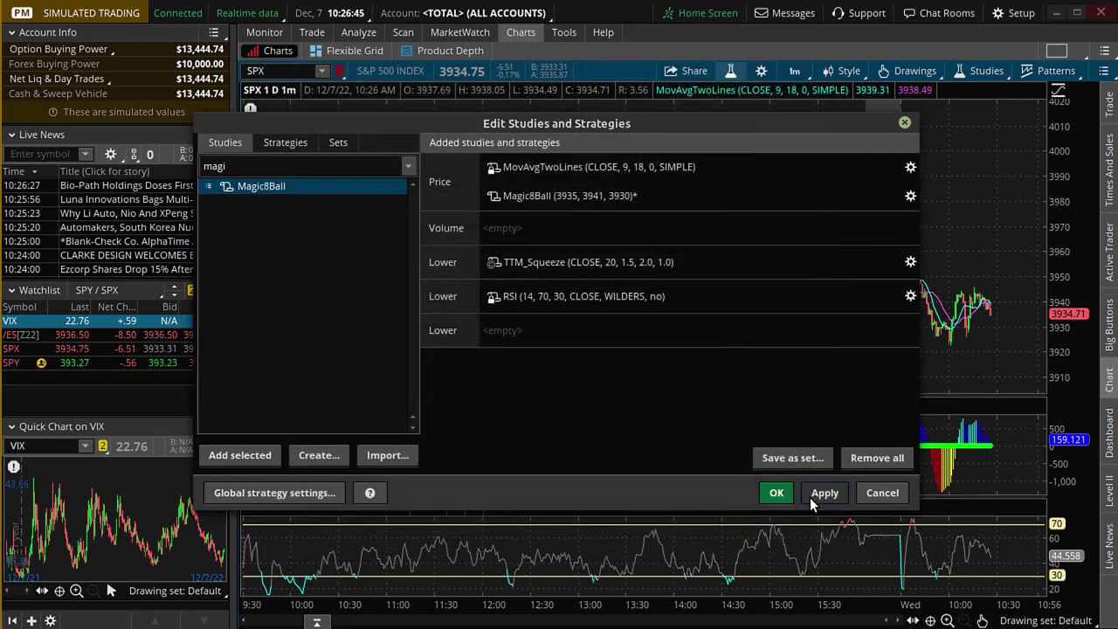
click(777, 494)
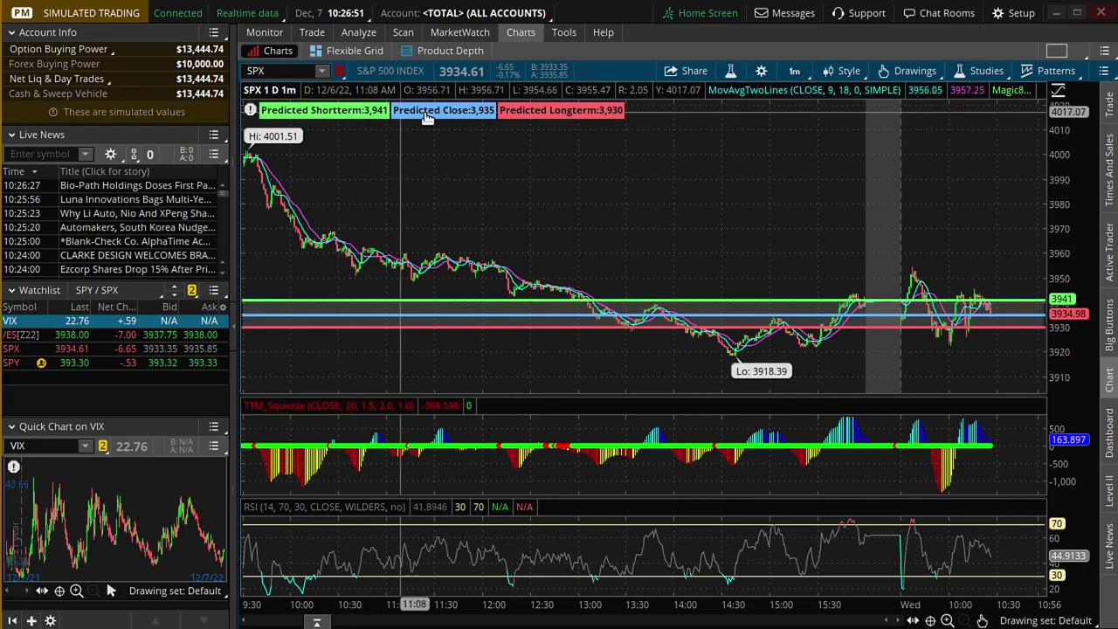
Zoom the SPX chart in two levels on the latest bars around the Magic8Ball lines.
click(948, 621)
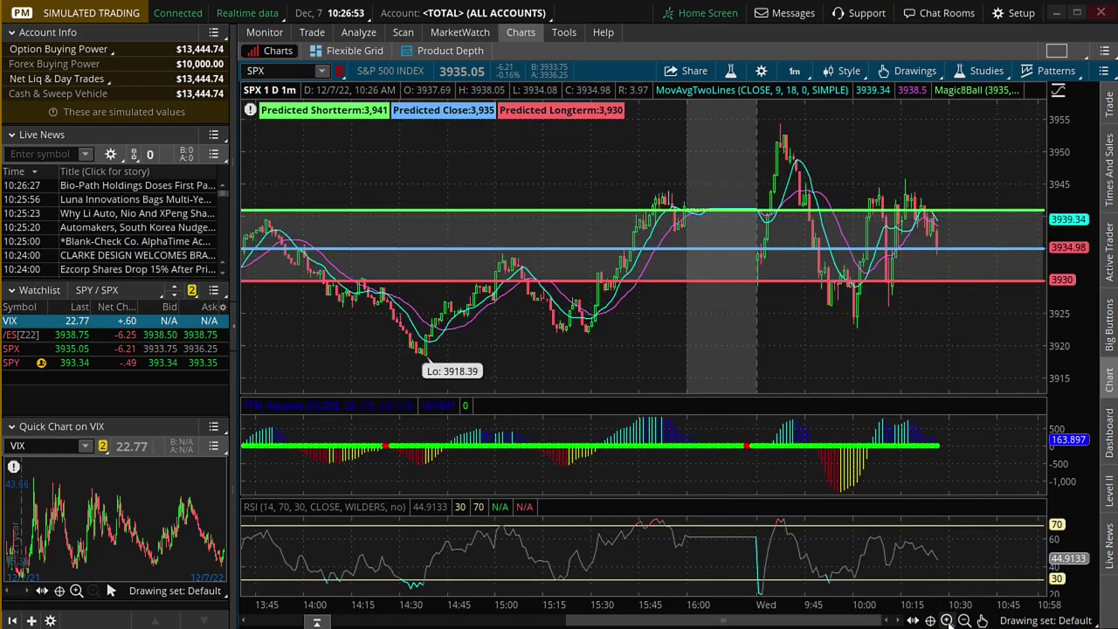
click(948, 621)
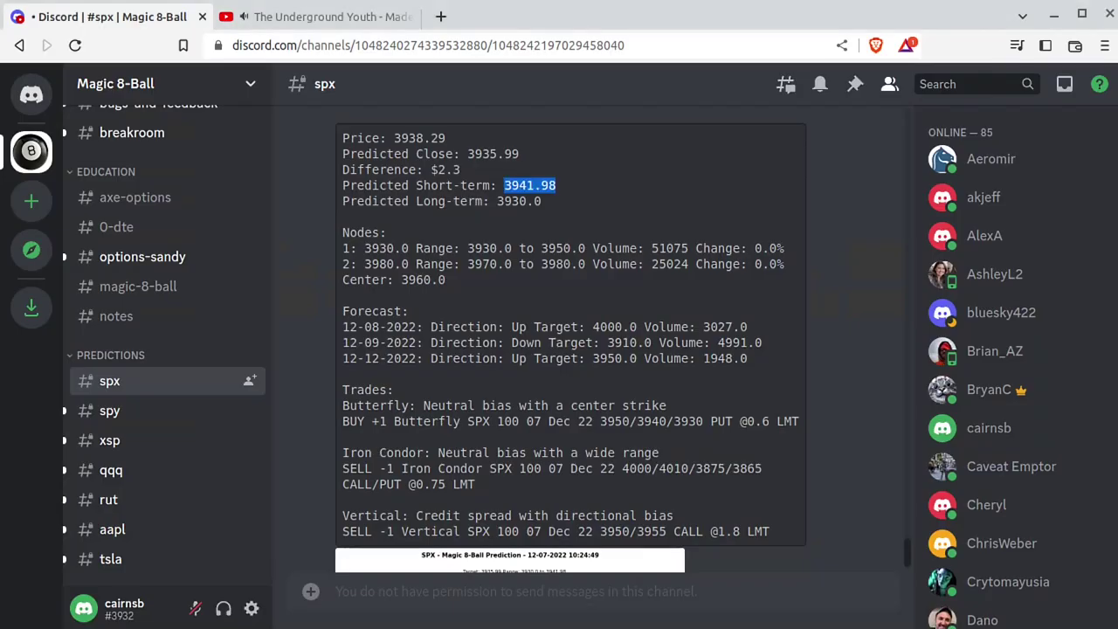
scroll(182, 313, up, 5)
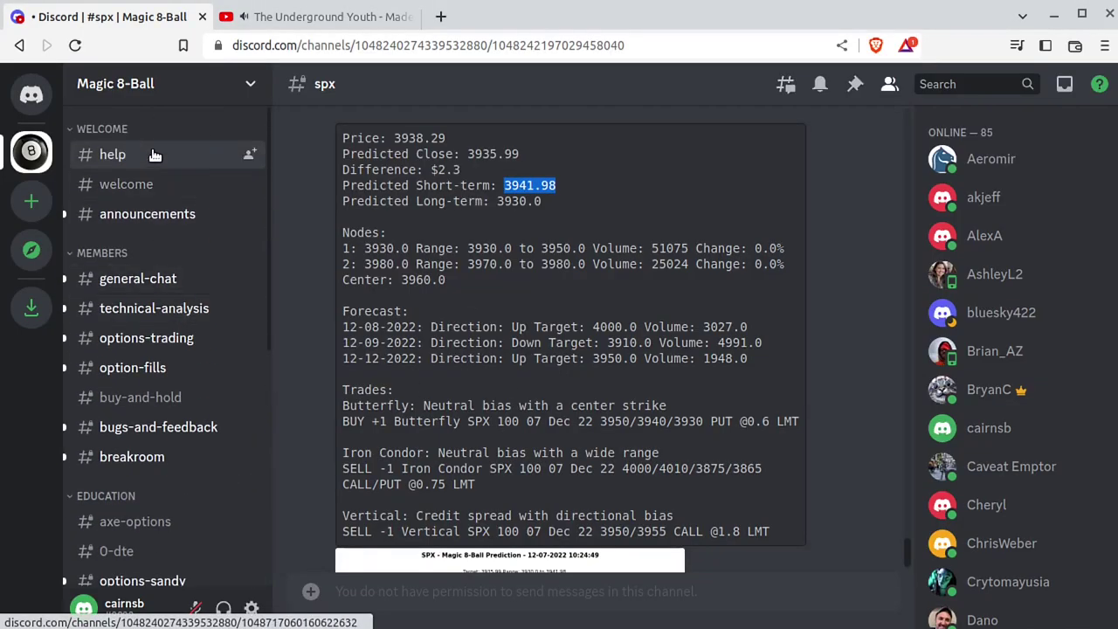
click(154, 154)
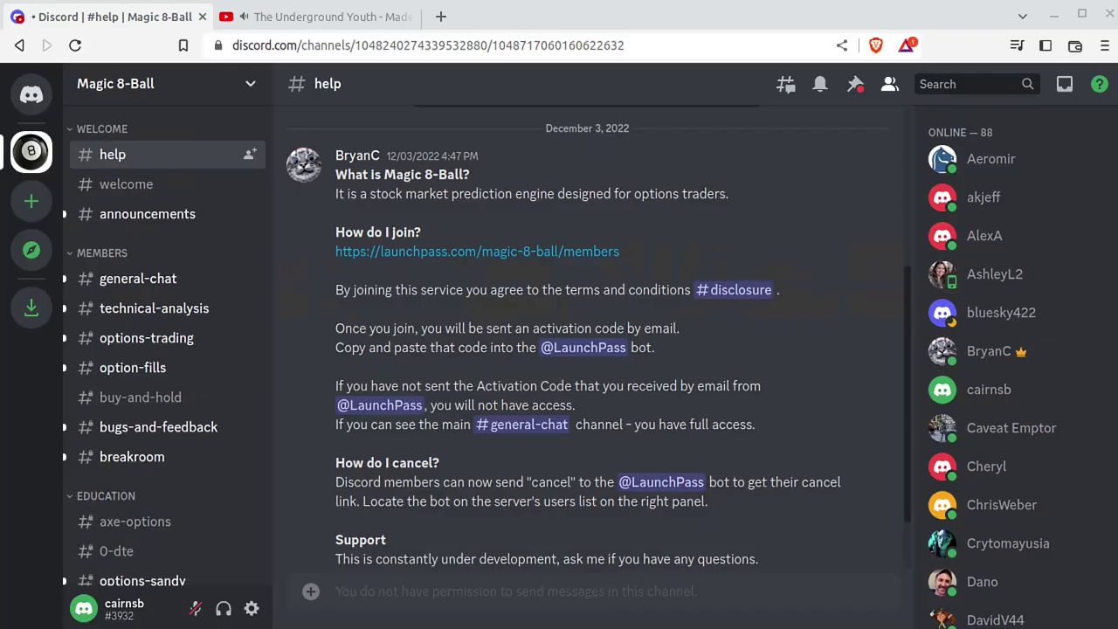
scroll(131, 393, down, 3)
scroll(121, 420, down, 2)
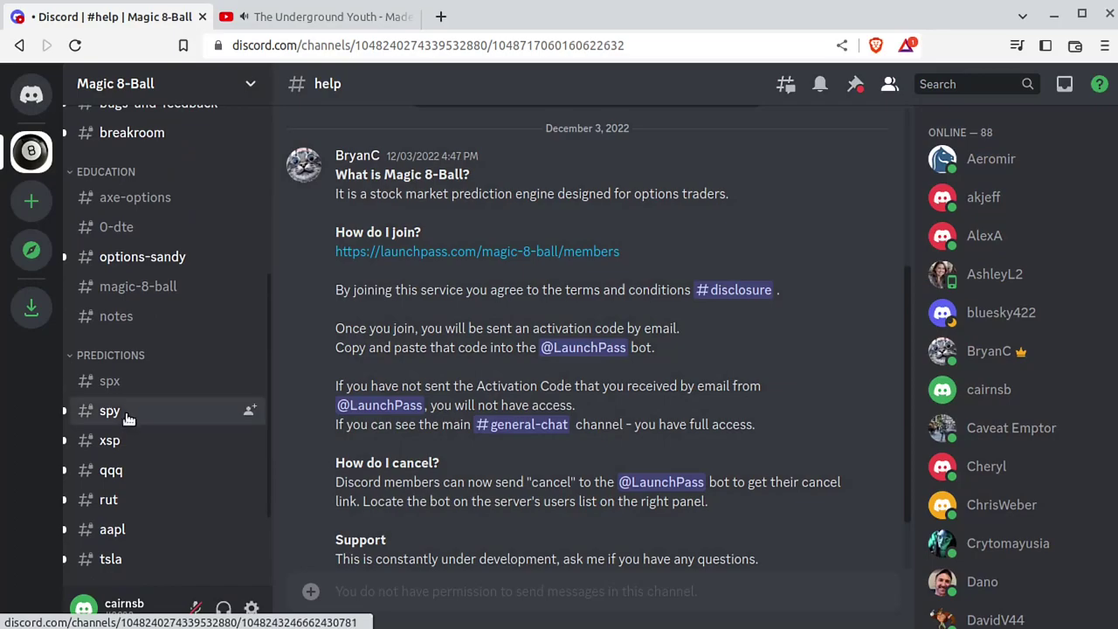
click(122, 381)
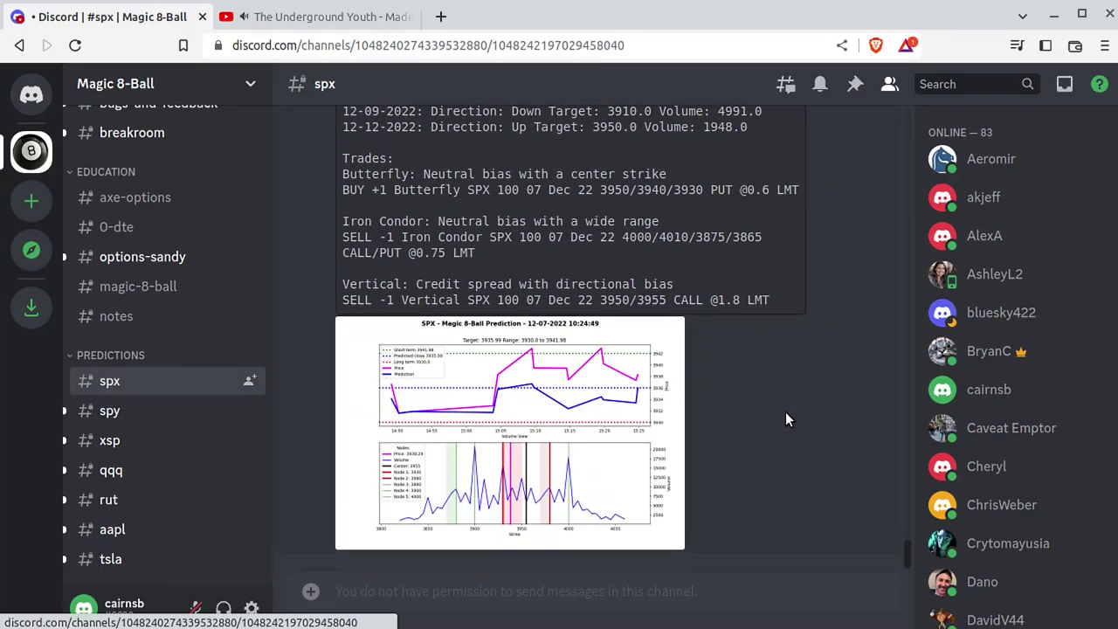
scroll(768, 407, down, 4)
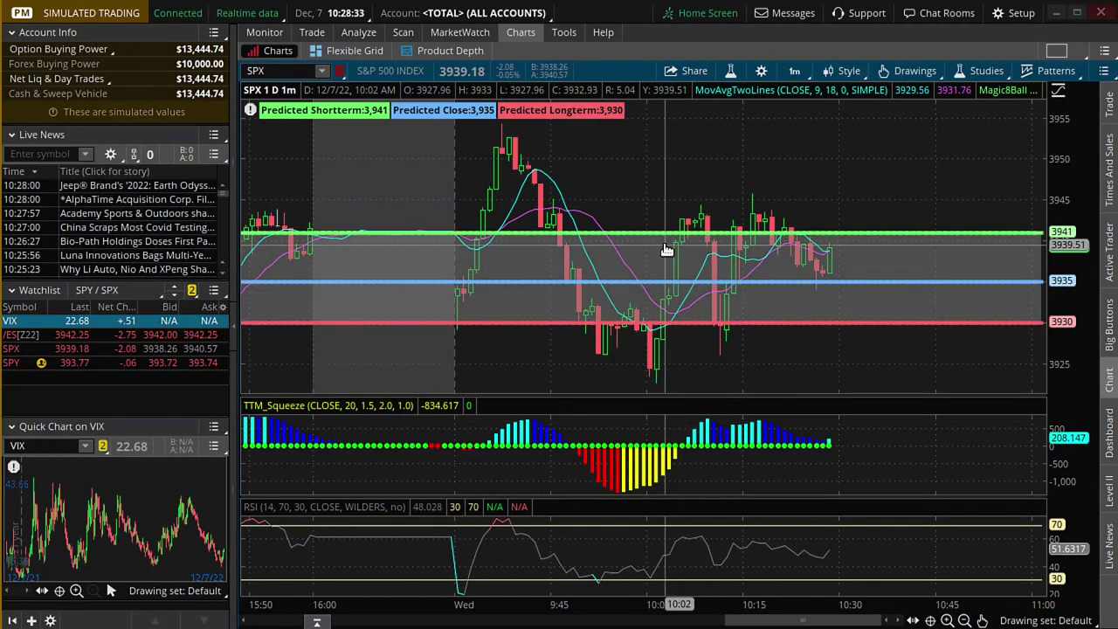
Reopen the Magic8Ball study settings showing close 3935, shortterm 3941 and longterm 3930.
click(730, 71)
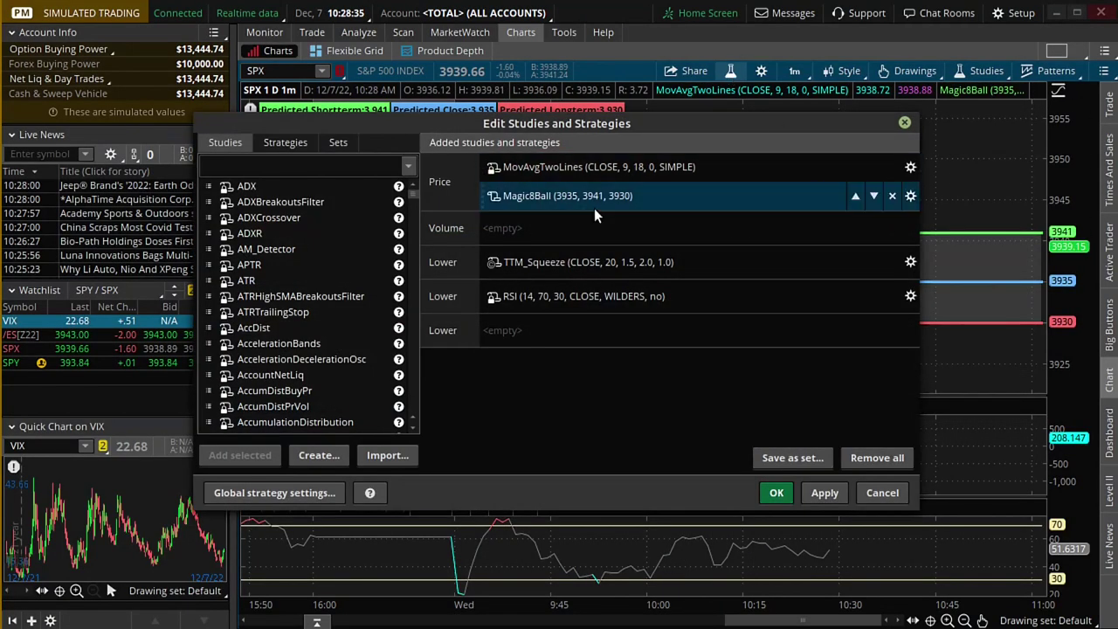
click(910, 196)
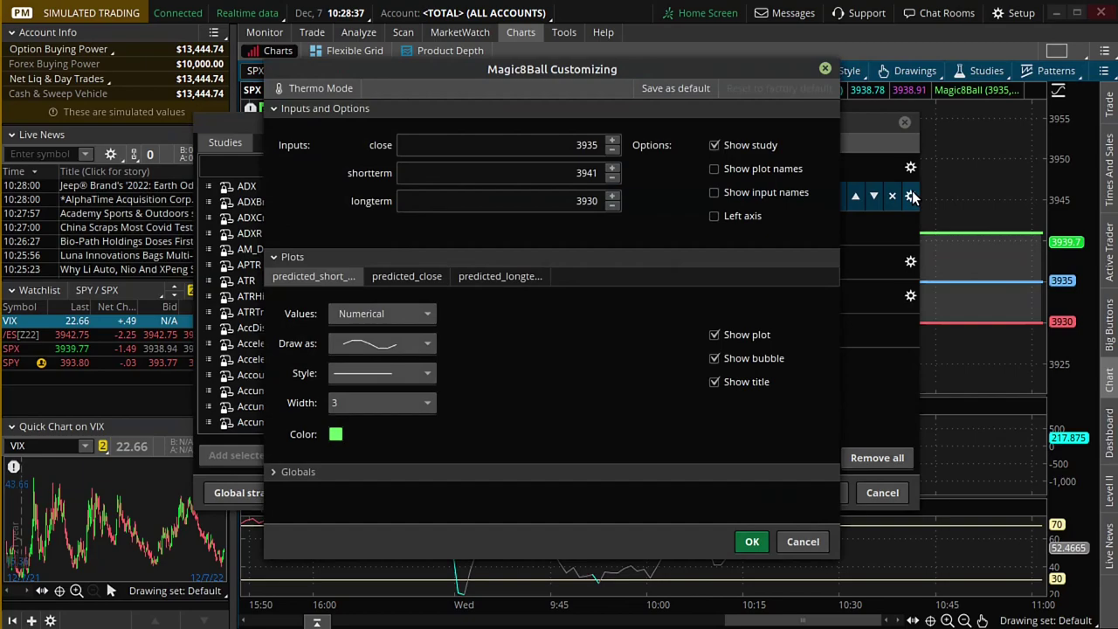